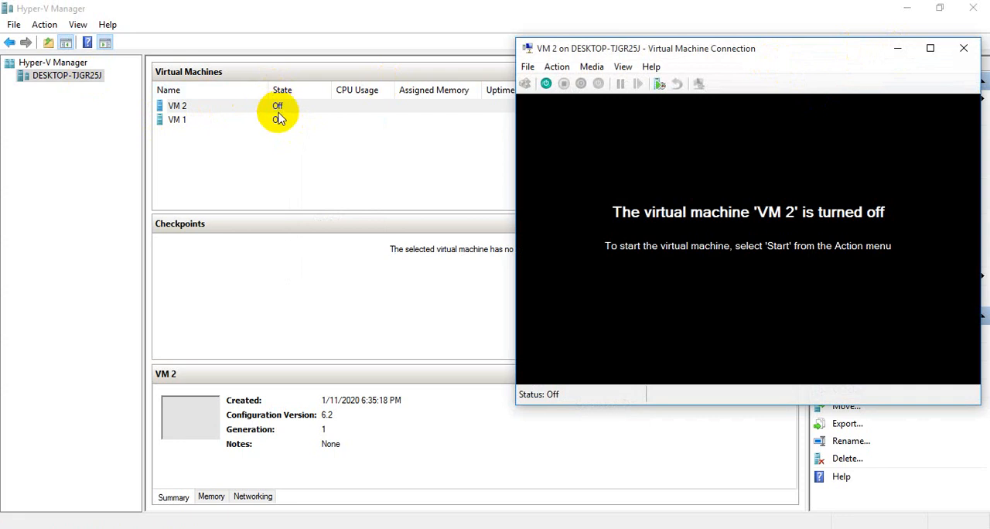
- Connect to VM 1 and arrange its console window side by side with the VM 2 console
click(280, 123)
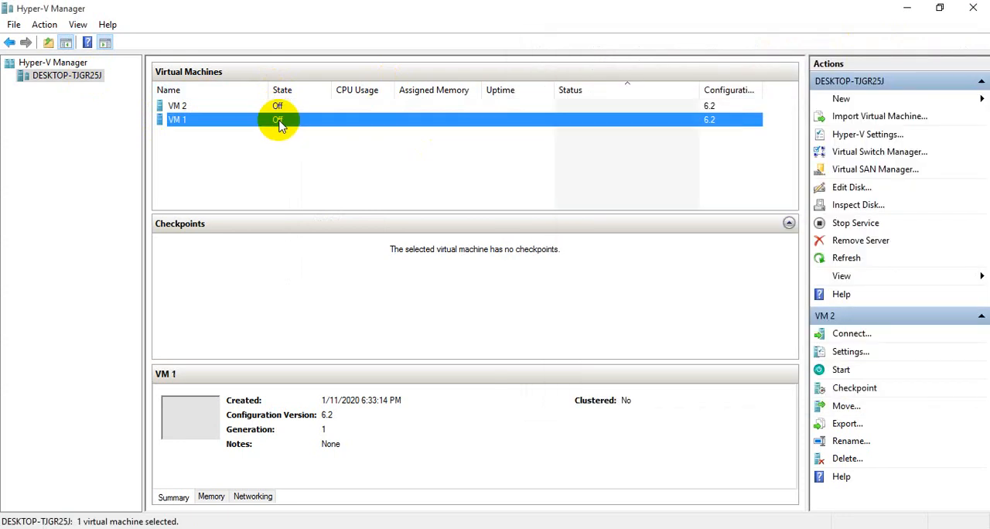
right_click(279, 124)
click(301, 133)
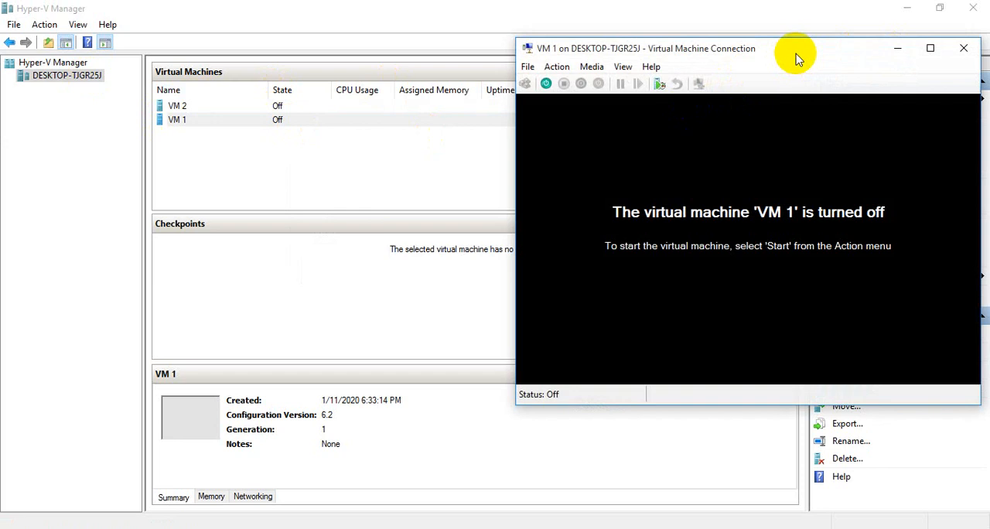
drag(796, 58, 304, 56)
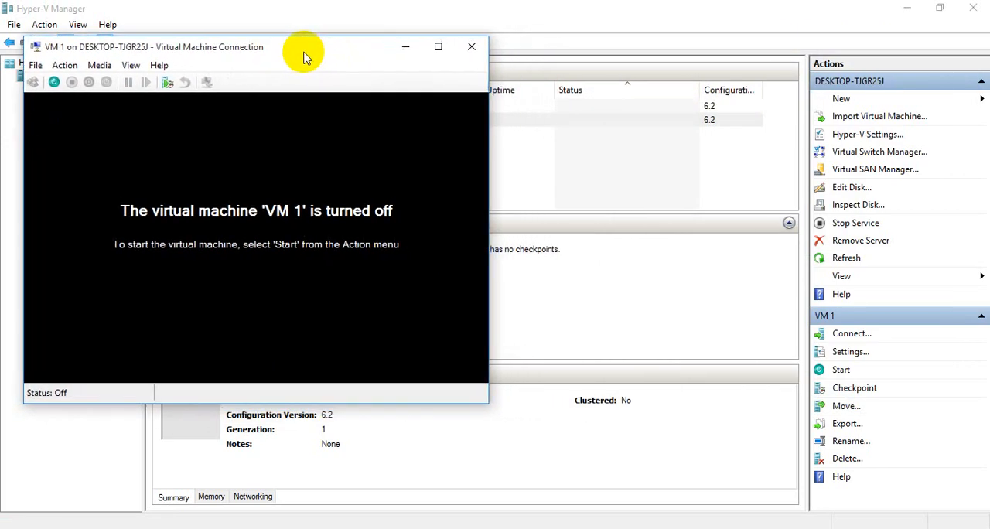
mouse_move(550, 527)
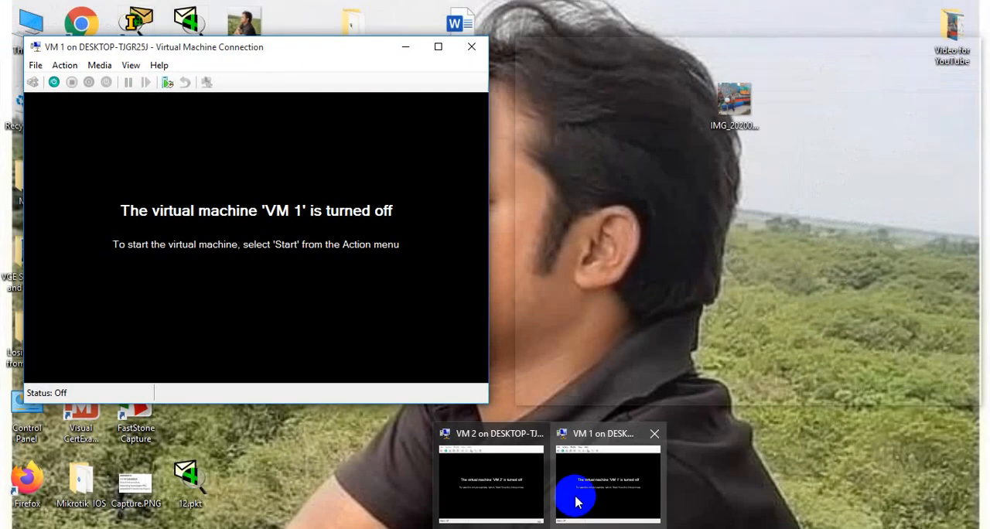
click(522, 492)
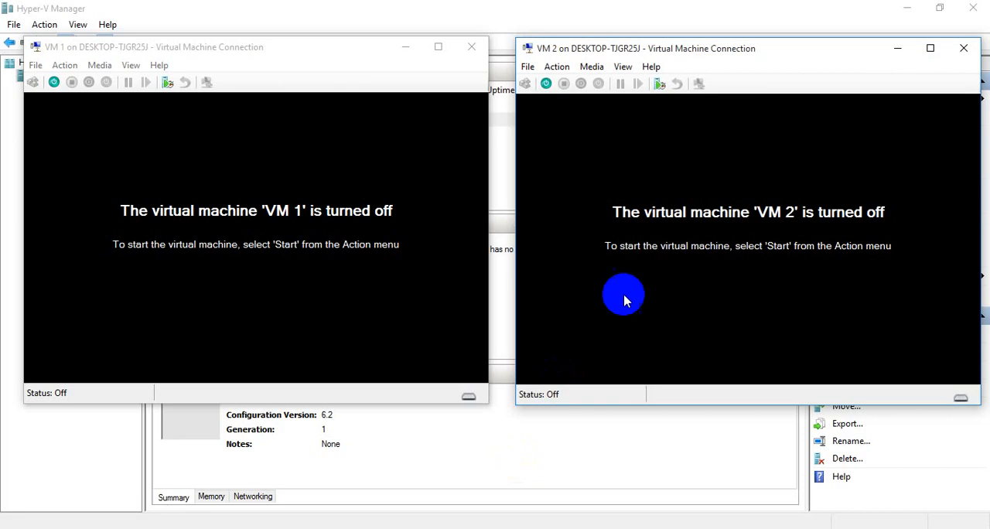
- Start both VM 1 and VM 2 from their console windows
drag(294, 58, 295, 57)
click(54, 82)
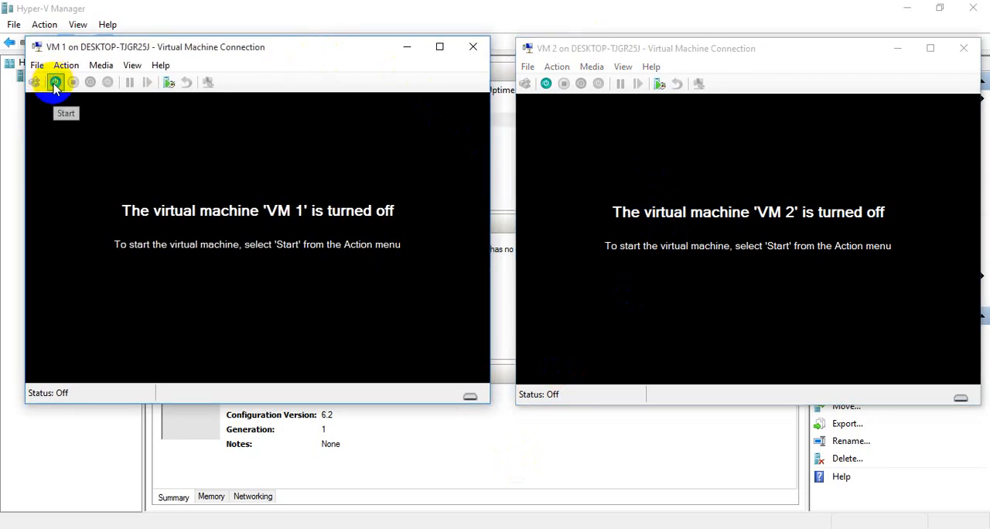
click(545, 83)
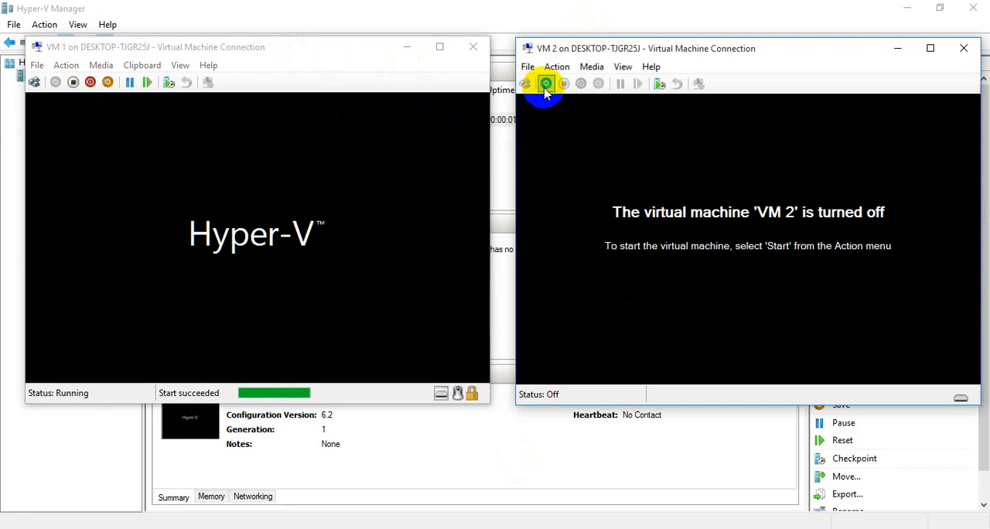
click(545, 83)
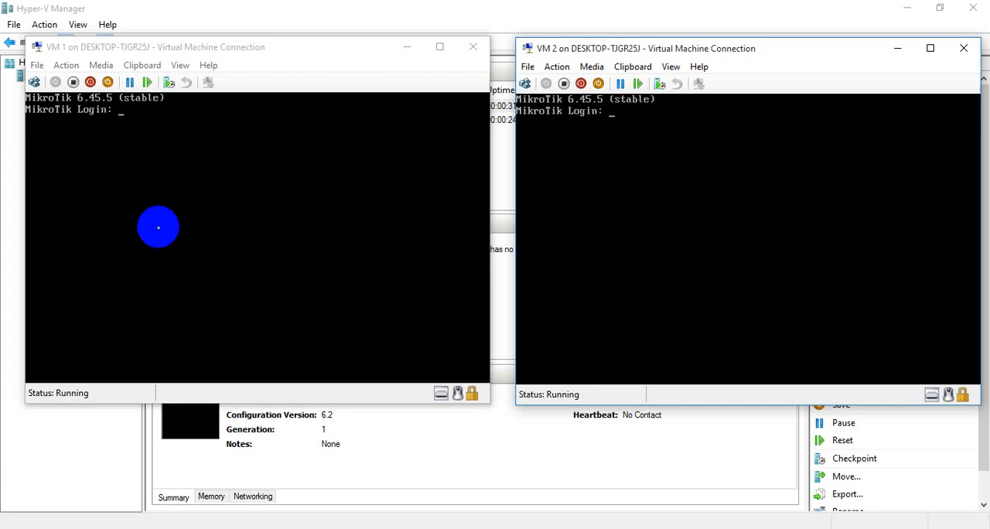
- Log in to the MikroTik console of VM 1 as admin, leaving the password empty, and continue to the command prompt
click(59, 49)
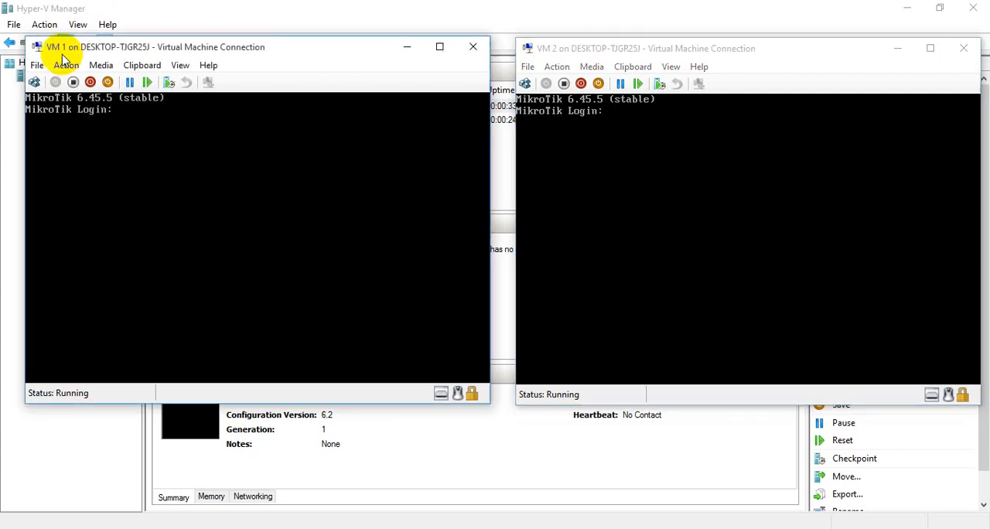
click(122, 130)
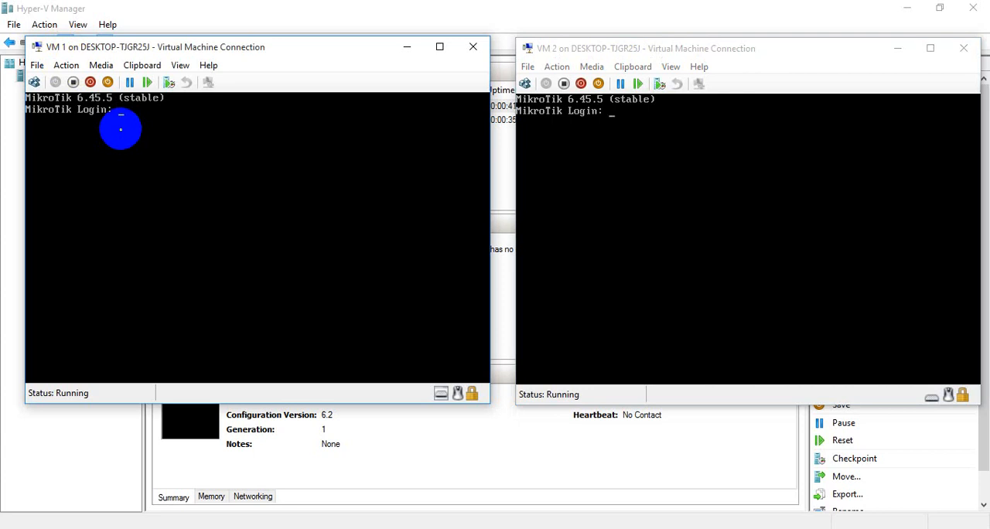
text(admin)
key(Return)
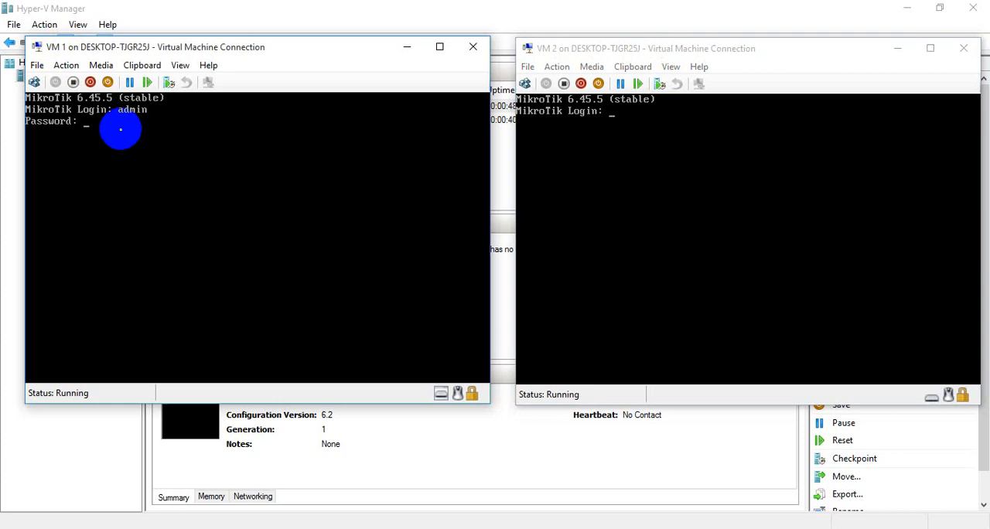
key(Return)
key(Return)
key(Return)
key(Return)
key(Return)
key(Return)
key(Return)
key(Return)
key(Return)
key(Return)
key(Return)
key(Return)
key(Return)
key(Return)
key(Return)
key(Return)
key(Return)
key(Return)
key(Return)
key(Return)
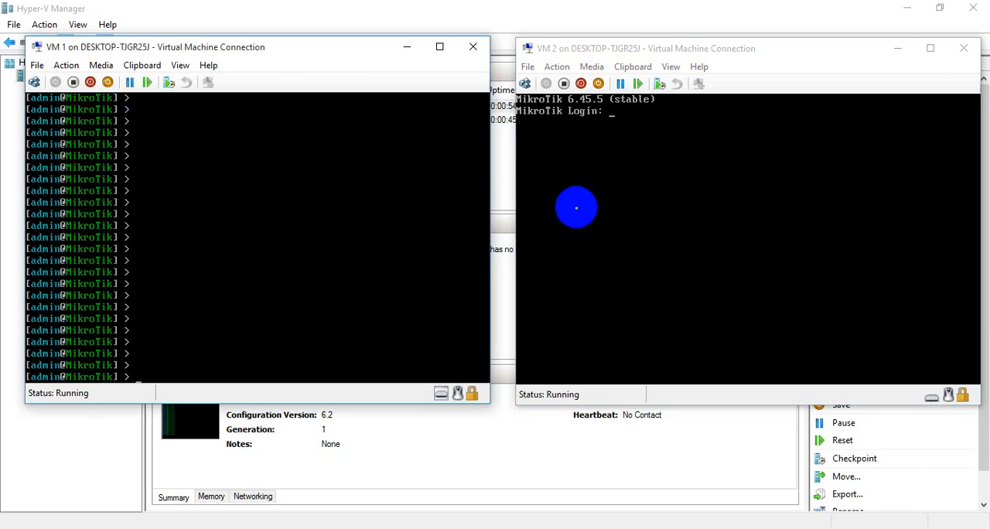
- Log in to the MikroTik console of VM 2 as admin, leaving the password empty, and continue to the command prompt
click(640, 139)
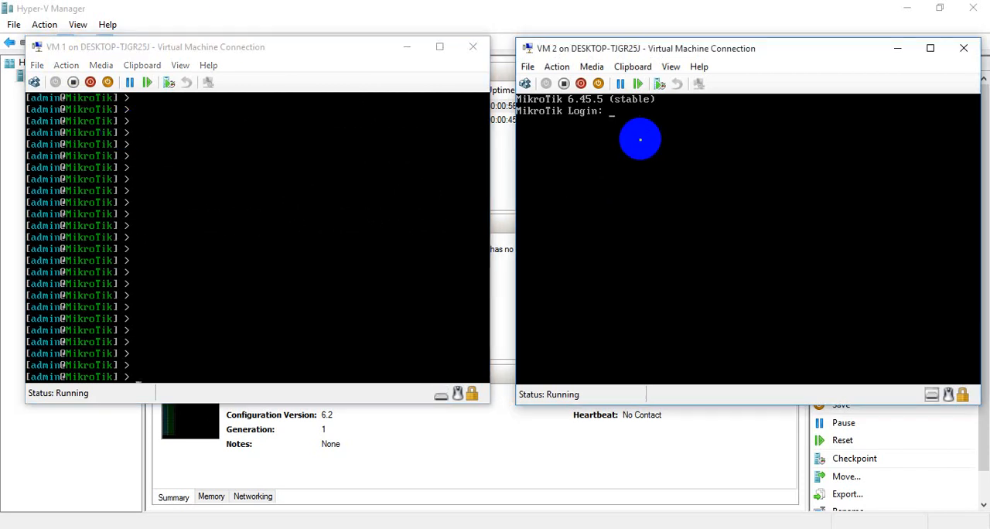
text(admin)
key(Return)
key(Return)
key(Return)
key(Return)
key(Return)
key(Return)
key(Return)
key(Return)
key(Return)
key(Return)
key(Return)
key(Return)
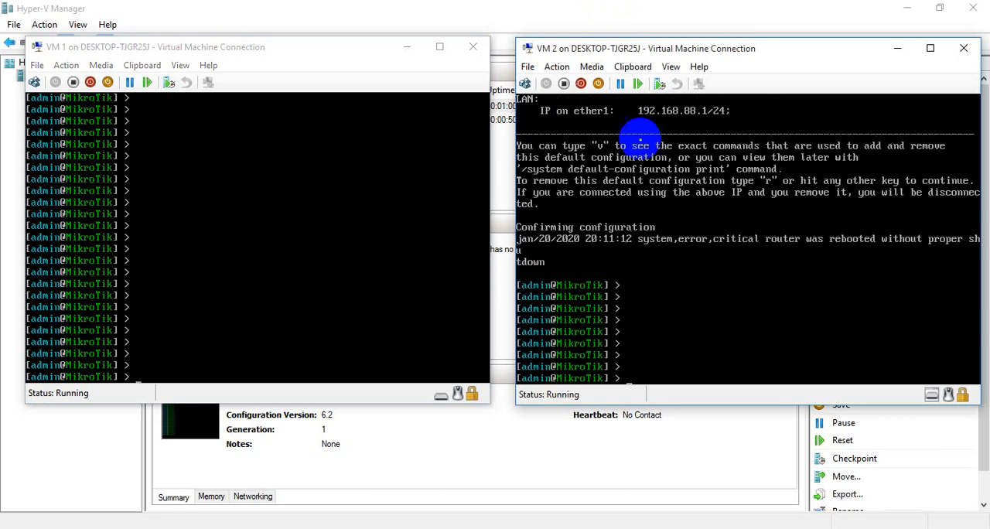
key(Return)
key(Return)
key(Return)
key(Return)
key(Return)
key(Return)
key(Return)
key(Return)
key(Return)
key(Return)
key(Return)
key(Return)
key(Return)
key(Return)
key(Return)
key(Return)
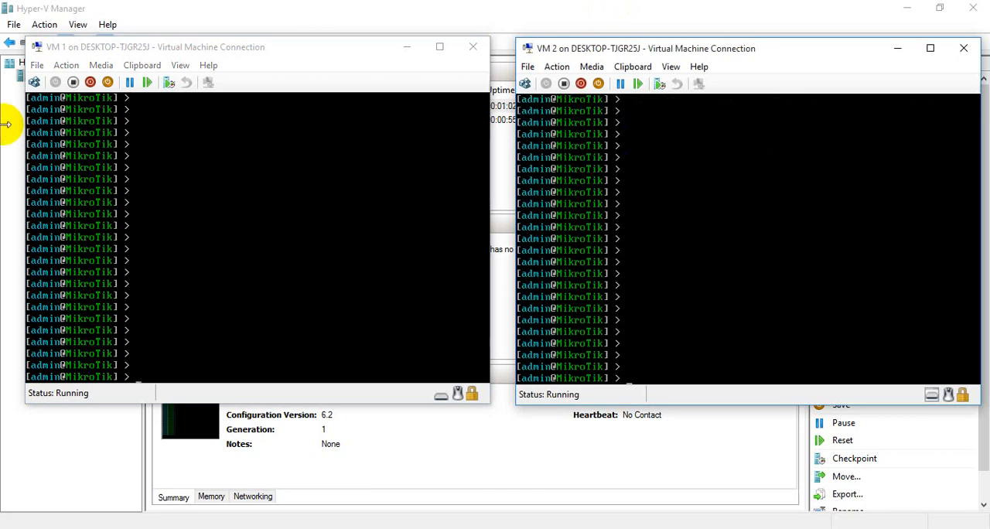
- Set the system identity name of the VM 1 router to VM1
click(167, 108)
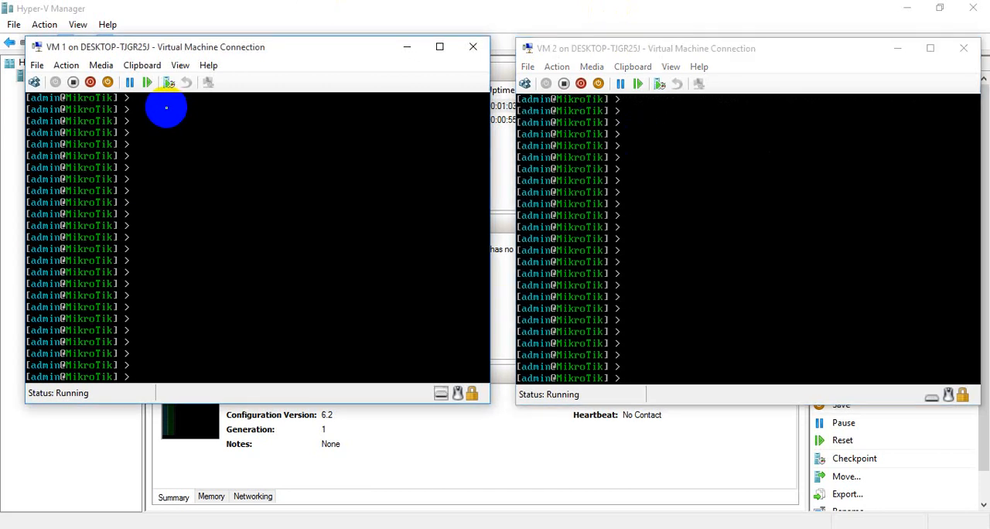
click(379, 331)
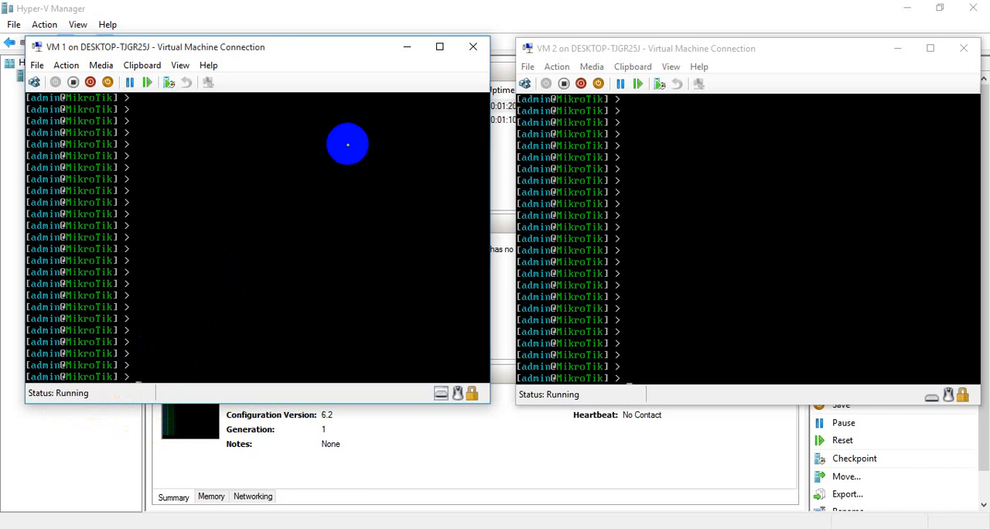
text(system identity)
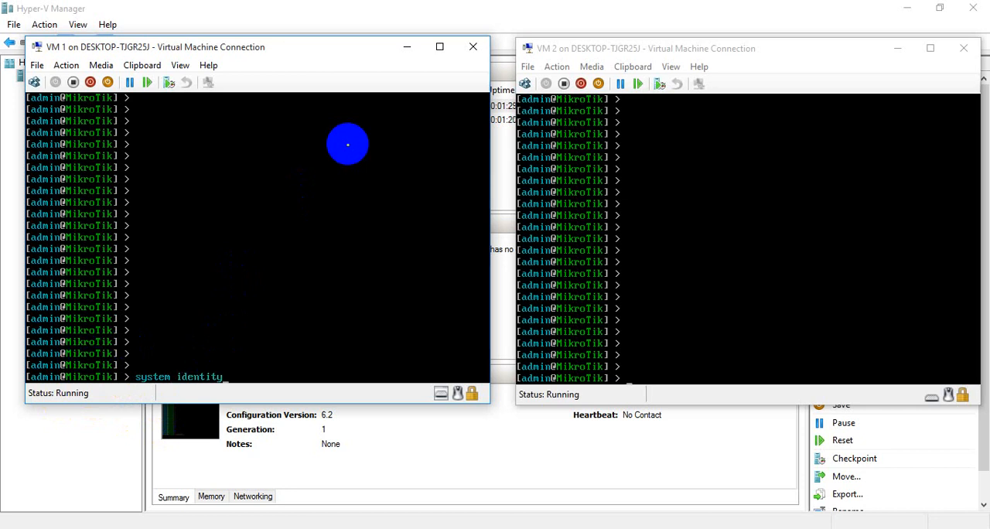
text( set name=VM1)
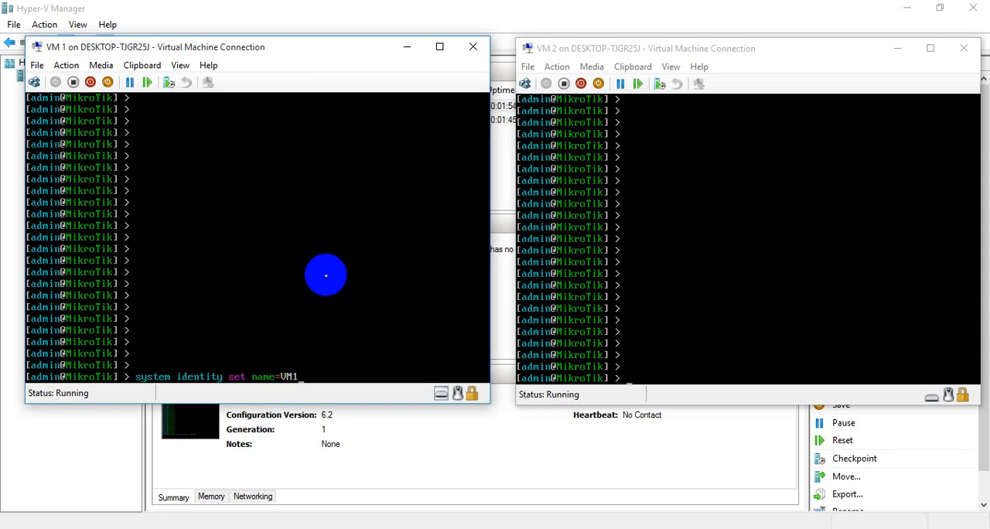
key(Return)
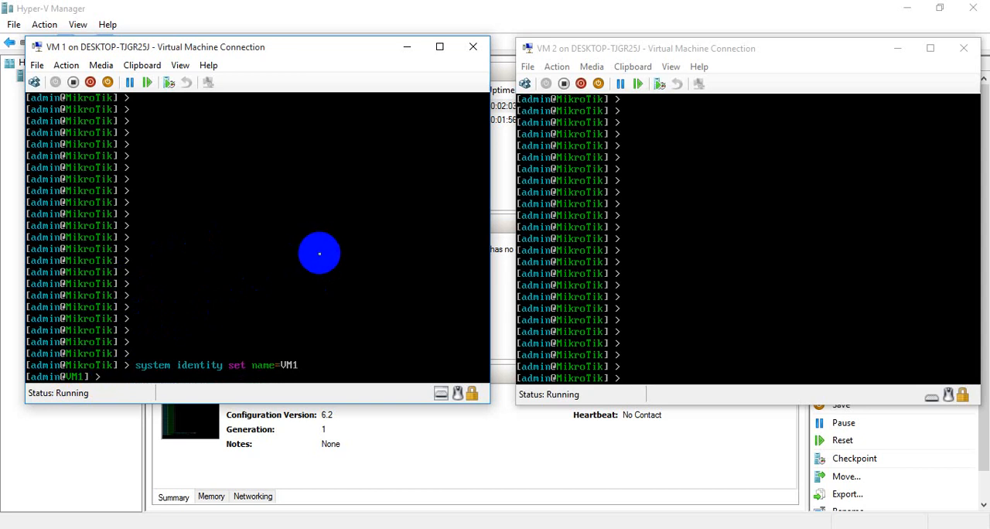
- Change the admin password on VM1 with the password command, leaving the old password empty and entering and confirming the new one
text(password)
key(Return)
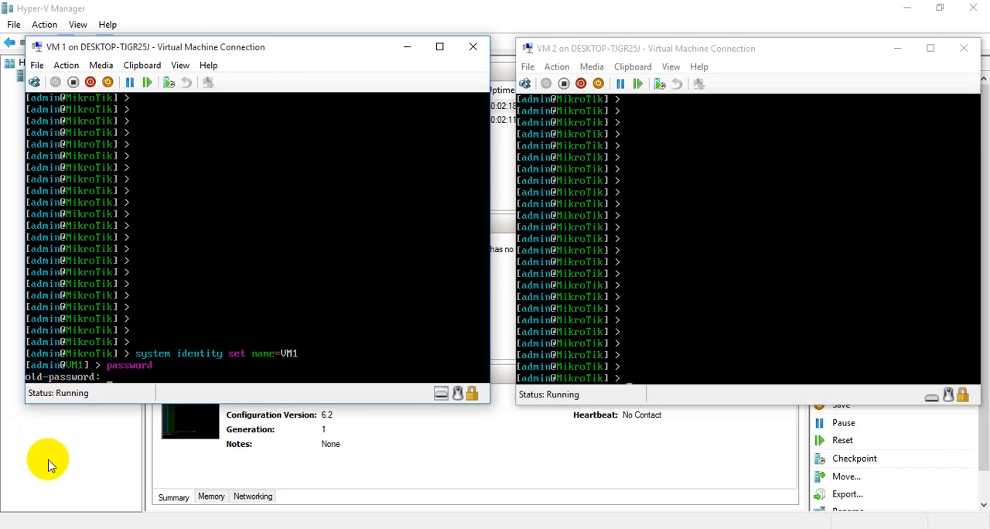
key(Return)
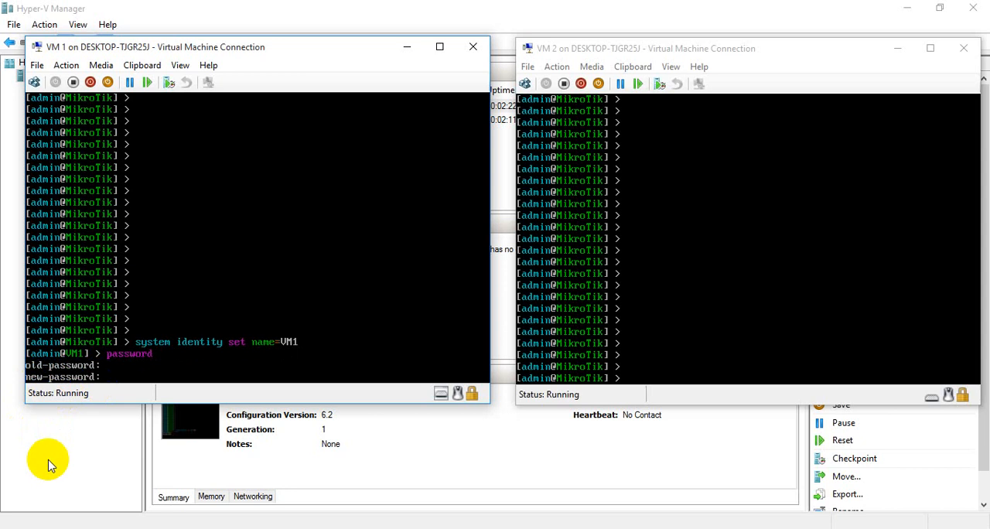
text(*********)
key(Return)
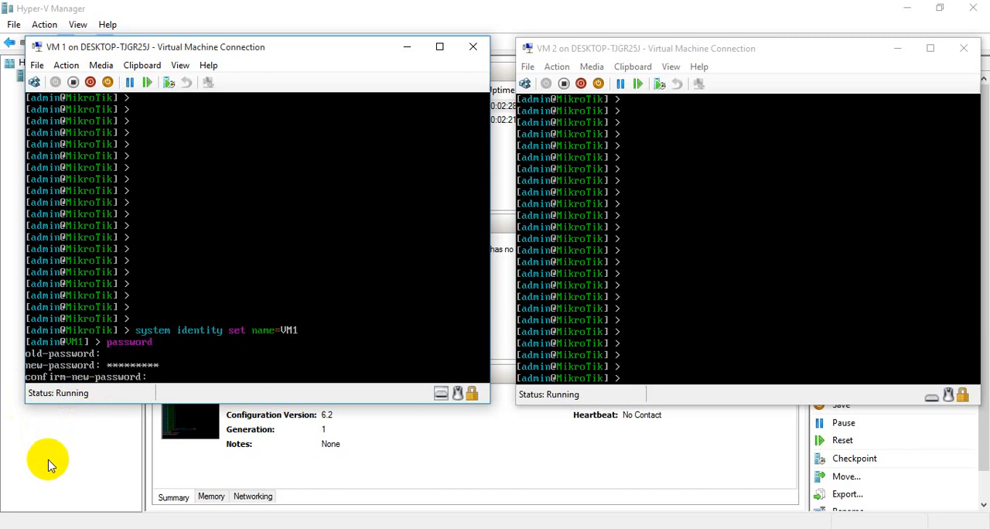
text(*********)
key(Return)
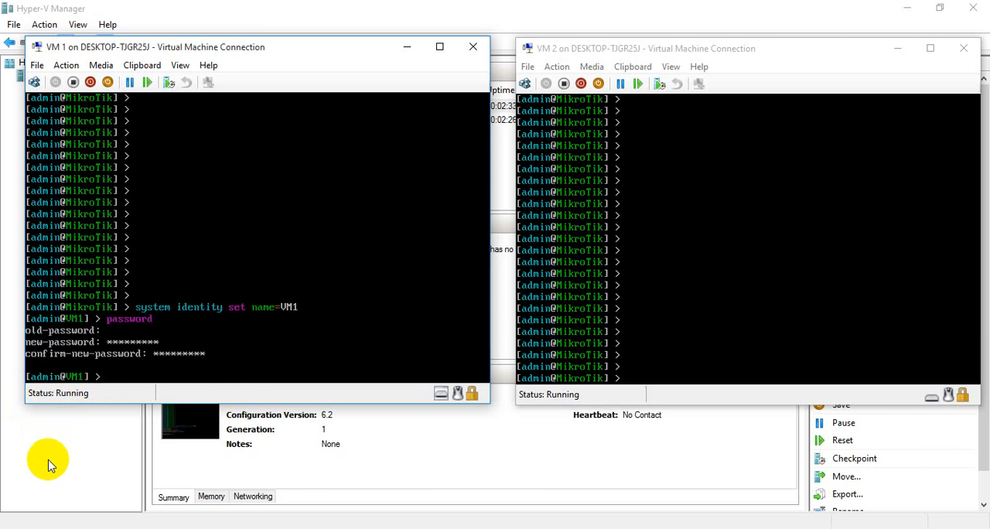
key(Return)
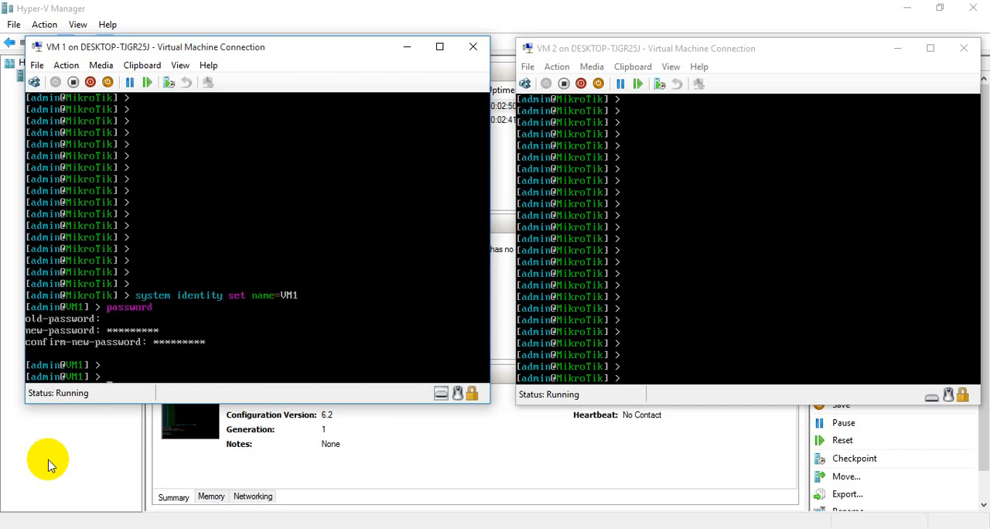
- Enter the system clock level on VM1 and set the date to Jan/20/2020
text(system clock)
key(Return)
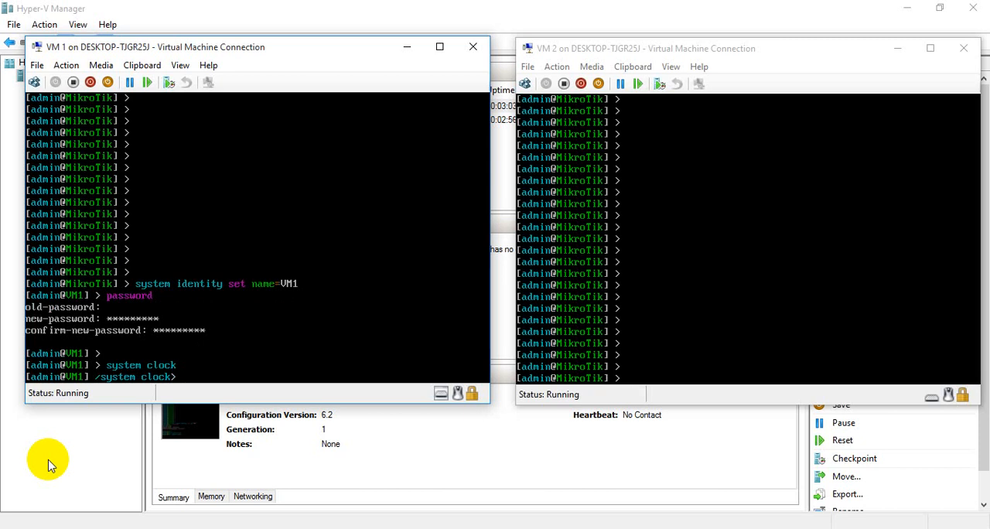
text(set date=Jan/20)
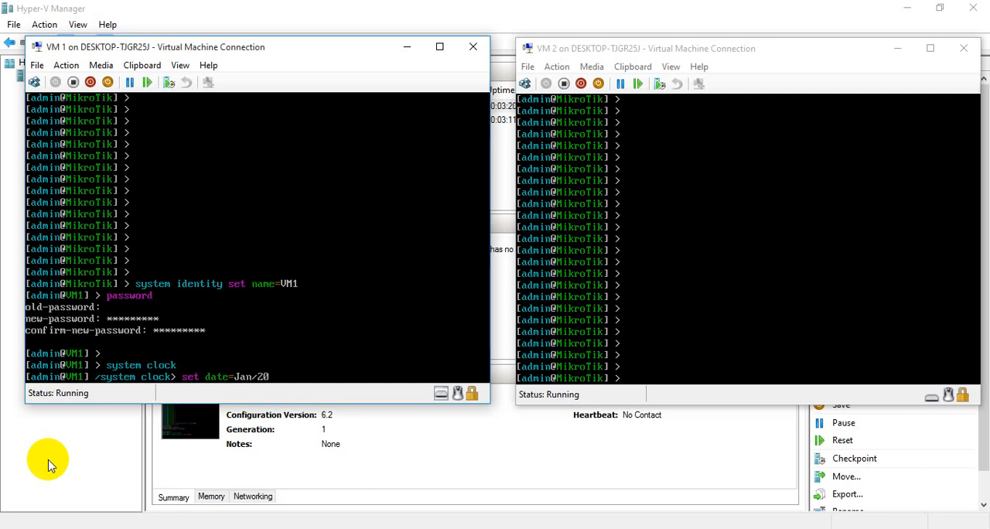
text(/2020)
key(Return)
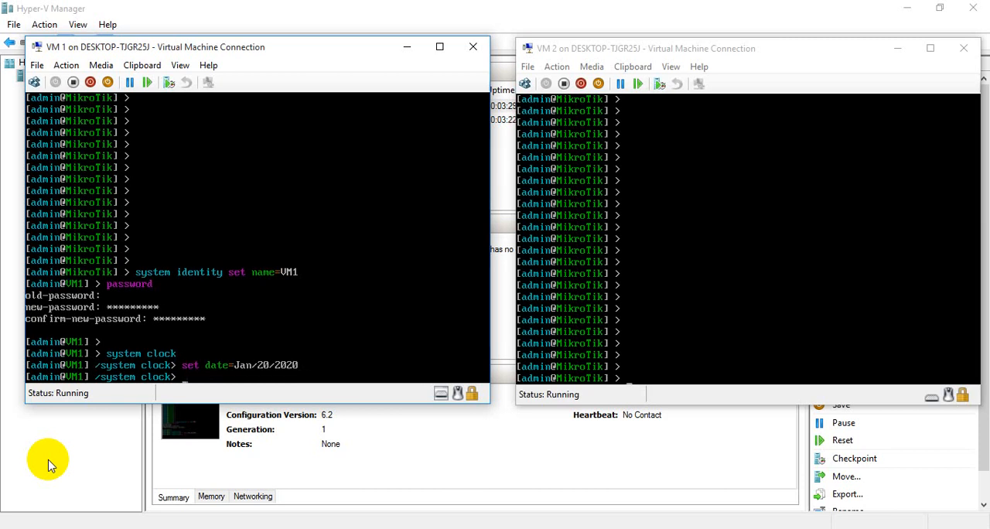
- Set the system clock time on VM1 to 22:14:00
text(time)
key(BackSpace)
key(BackSpace)
key(BackSpace)
text(set time=)
text(22:14:00)
key(Return)
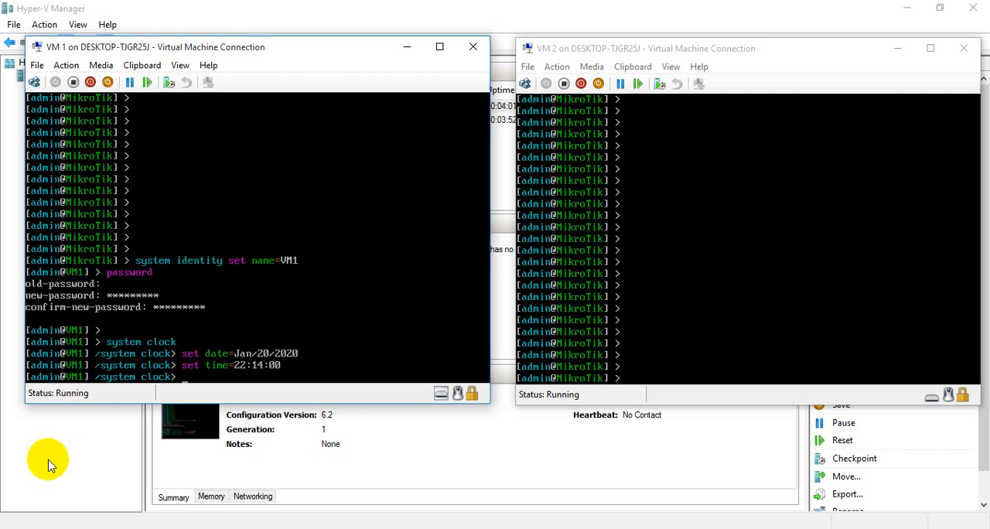
- Print the clock settings on VM1 and return to the root command level
text(print)
key(Return)
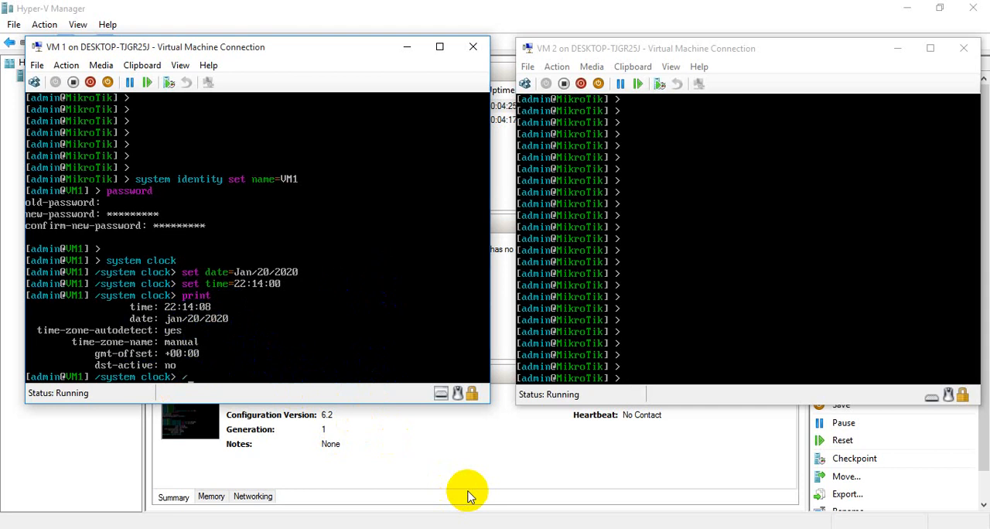
key(Return)
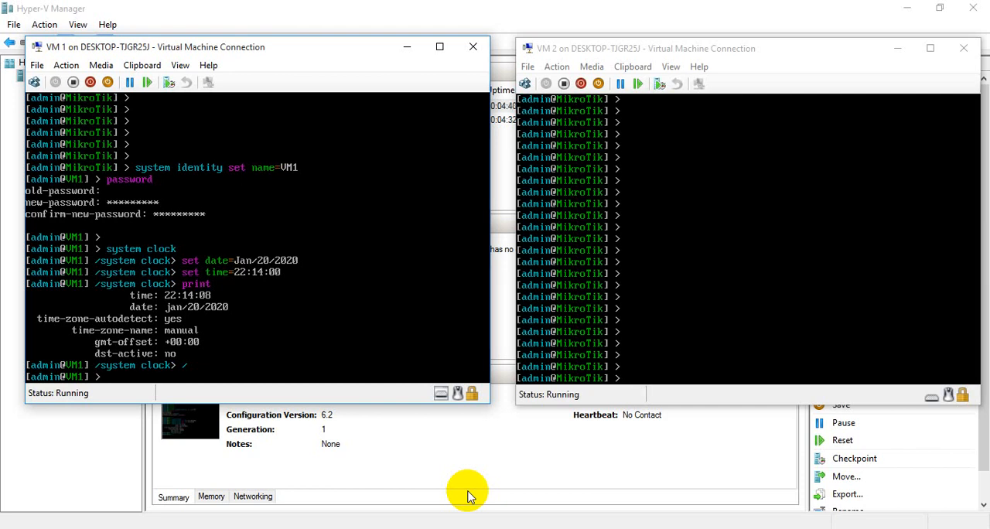
- Add the IP address 20.1.1.1/8 to interface ether1 on VM1
text(p address add address)
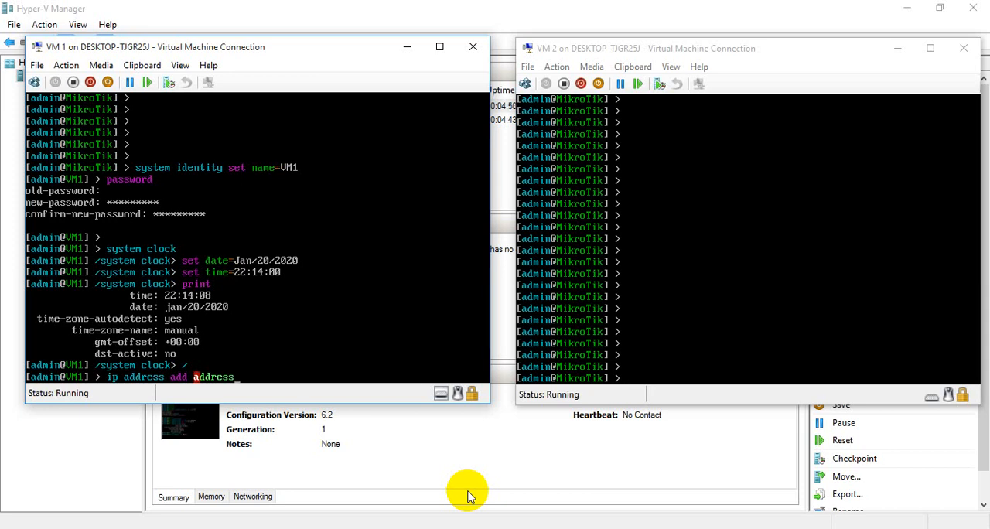
text(=)
text(20.1.1.1/)
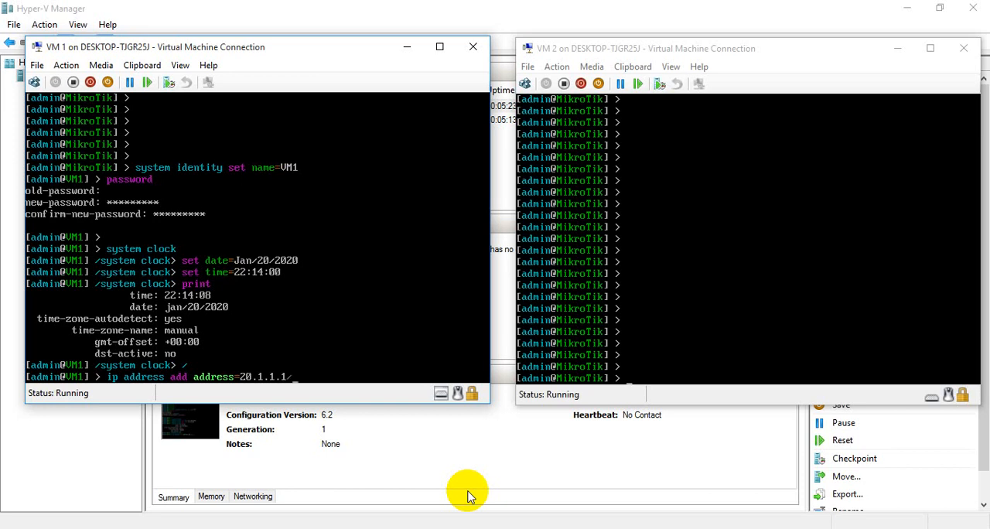
text(8)
text(interface=ethe)
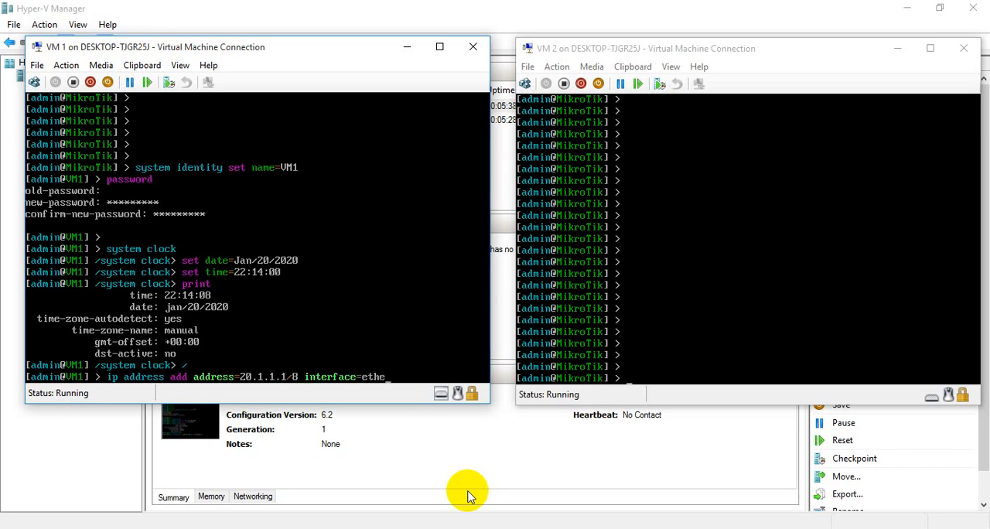
text(r1)
key(Return)
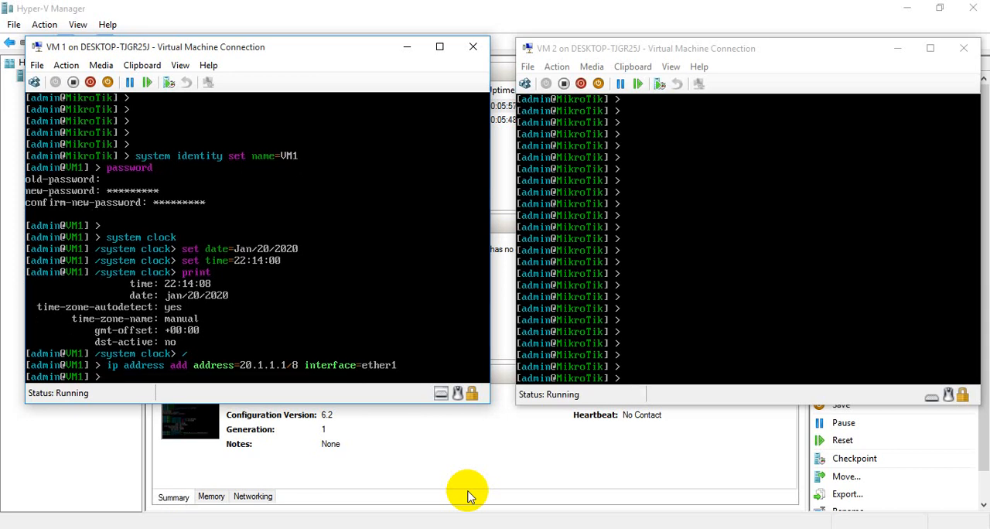
key(Up)
key(BackSpace)
key(BackSpace)
key(BackSpace)
key(BackSpace)
key(BackSpace)
key(BackSpace)
key(BackSpace)
key(BackSpace)
key(BackSpace)
key(BackSpace)
key(BackSpace)
key(BackSpace)
key(BackSpace)
key(BackSpace)
key(BackSpace)
key(BackSpace)
key(BackSpace)
key(BackSpace)
key(BackSpace)
key(BackSpace)
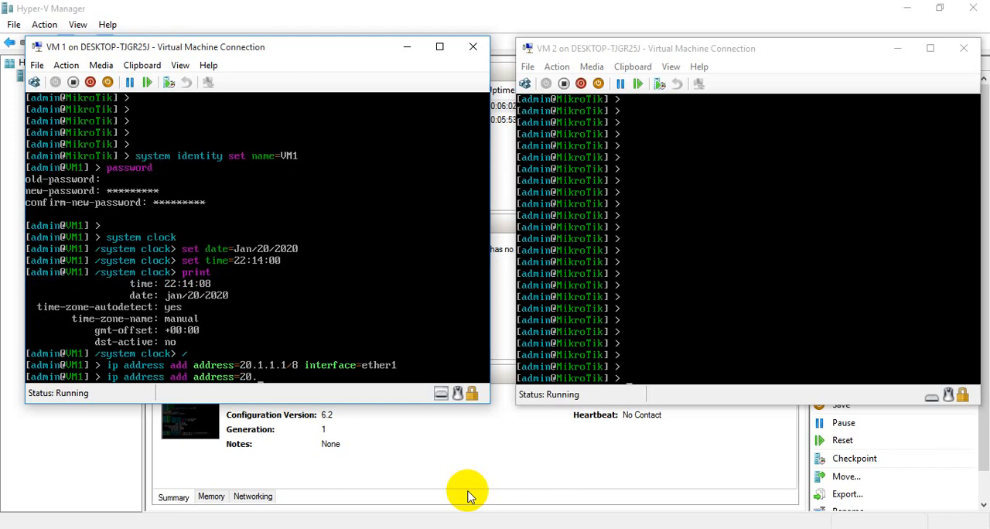
key(BackSpace)
key(BackSpace)
key(BackSpace)
key(BackSpace)
key(BackSpace)
key(BackSpace)
key(BackSpace)
key(BackSpace)
key(BackSpace)
key(BackSpace)
key(BackSpace)
key(BackSpace)
key(BackSpace)
key(BackSpace)
key(BackSpace)
key(BackSpace)
key(BackSpace)
key(BackSpace)
key(BackSpace)
key(BackSpace)
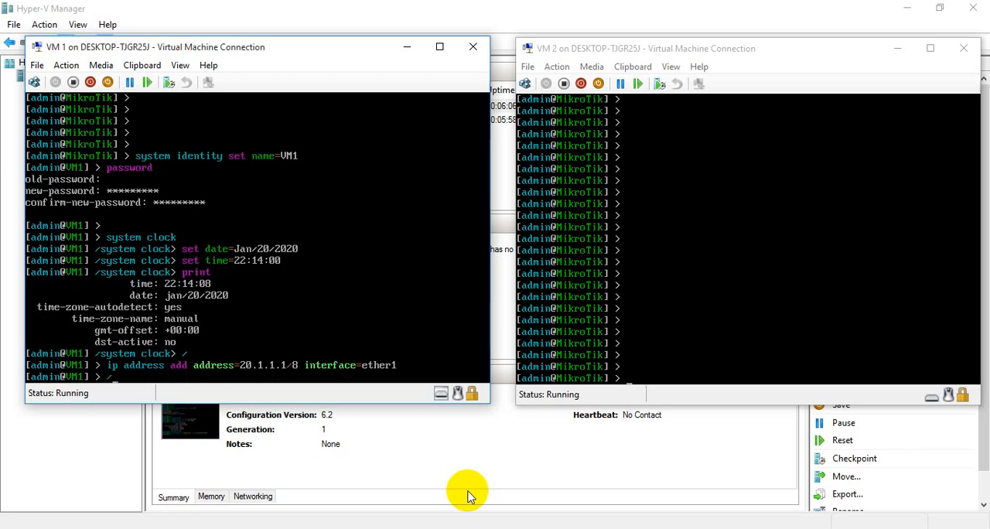
key(Up)
key(Up)
key(Up)
key(Up)
key(Up)
key(Down)
key(Down)
key(Down)
key(Down)
key(Down)
- Add the IP address 172.16.0.1/16 to interface ether2 on VM1
text(ip address add)
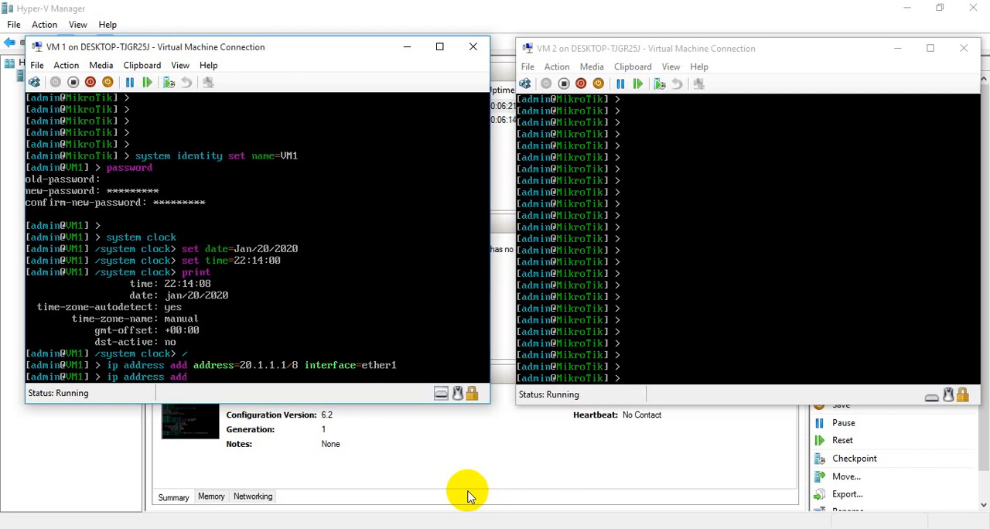
text(address=)
text(172.16.0.)
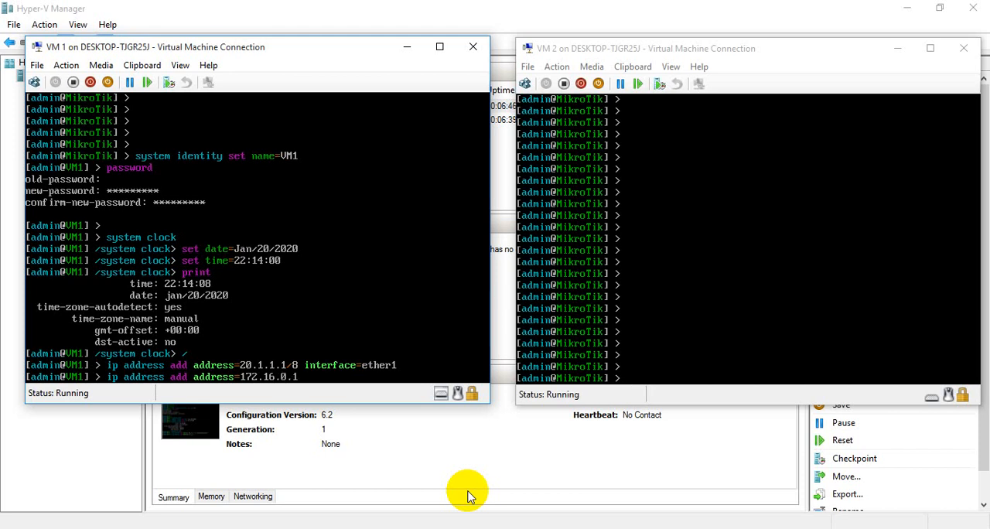
text(1/16 interface)
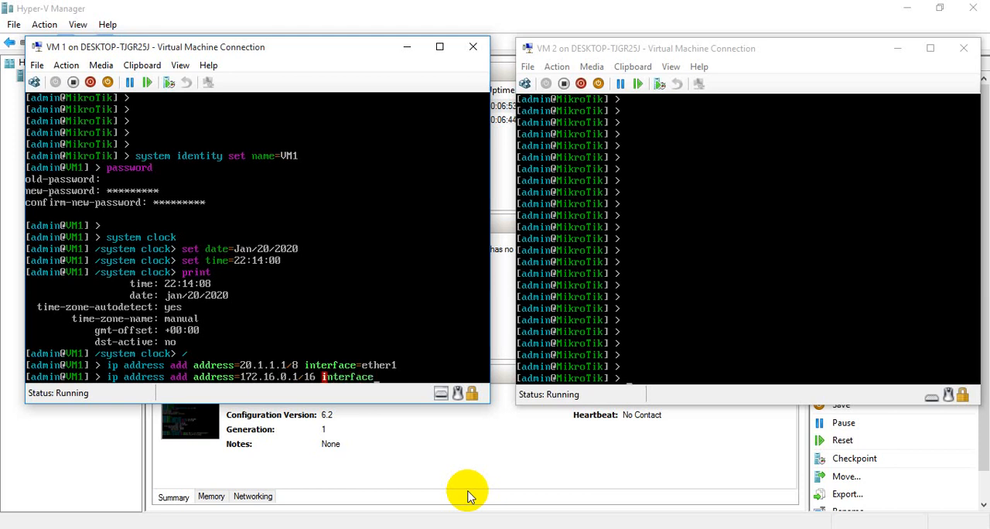
text(=ether2)
key(Return)
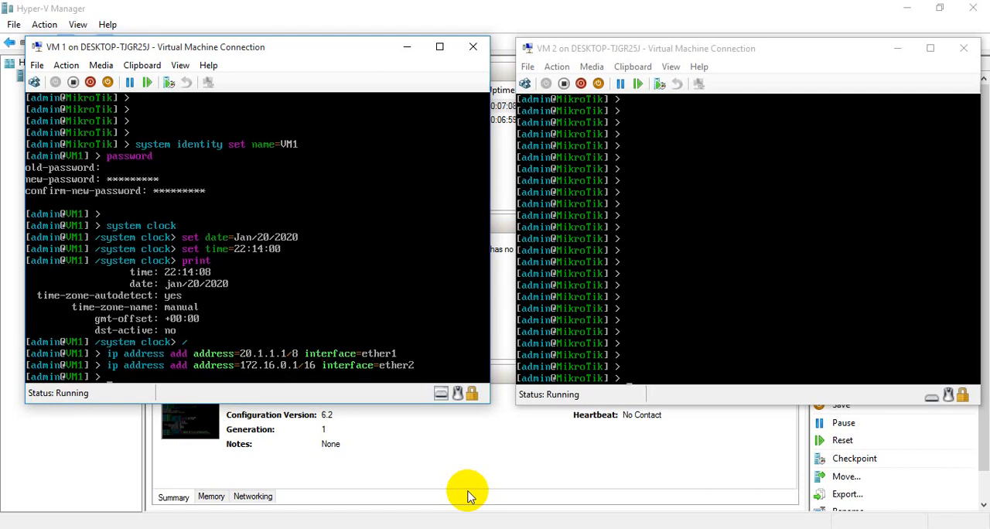
- Print the list of IP addresses configured on VM1
key(Up)
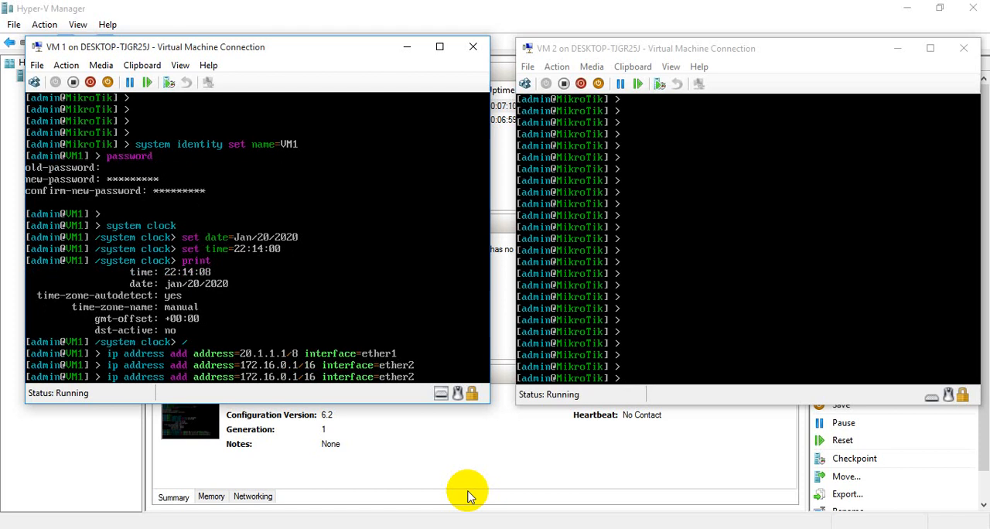
key(BackSpace)
key(BackSpace)
key(BackSpace)
key(BackSpace)
key(BackSpace)
key(BackSpace)
key(BackSpace)
key(BackSpace)
key(BackSpace)
key(BackSpace)
key(BackSpace)
key(BackSpace)
key(BackSpace)
key(BackSpace)
key(BackSpace)
key(BackSpace)
key(BackSpace)
key(BackSpace)
key(BackSpace)
key(BackSpace)
key(BackSpace)
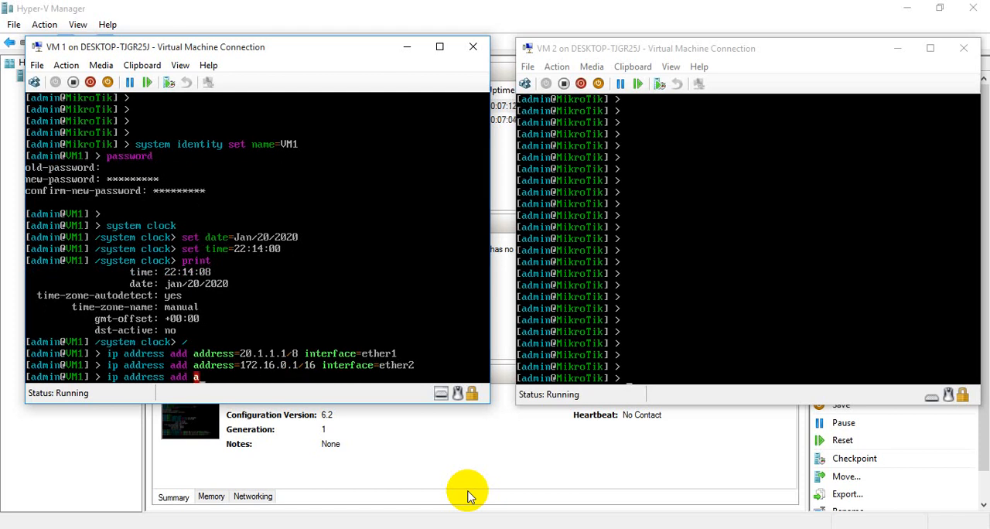
key(BackSpace)
key(BackSpace)
key(BackSpace)
key(BackSpace)
key(BackSpace)
text(print)
key(Return)
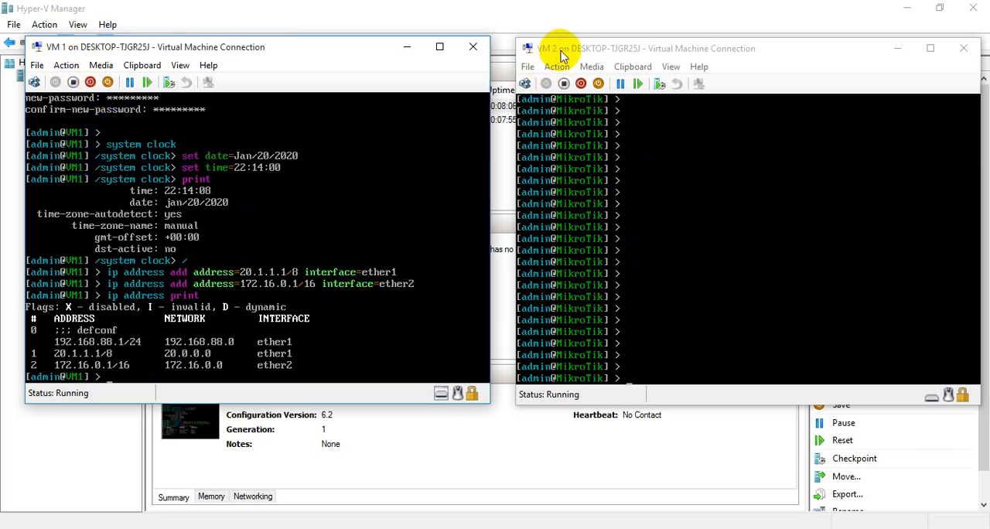
- Switch to the VM 2 console and set its system identity name to VM2
click(661, 326)
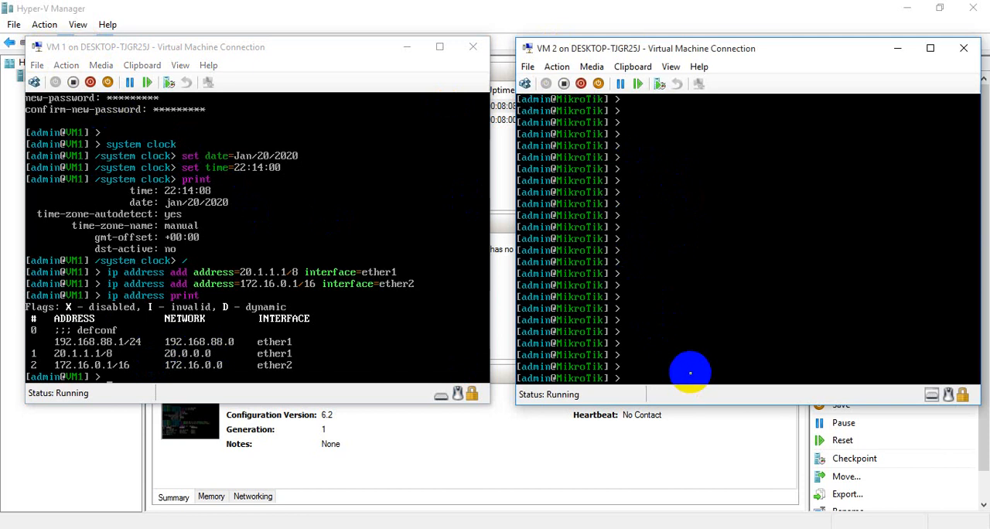
text(system identity)
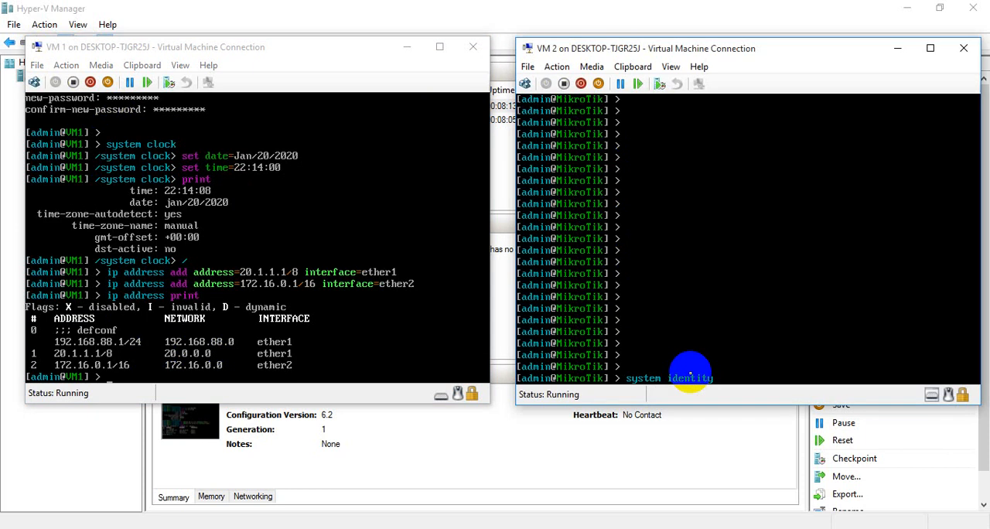
text( set name=VM2)
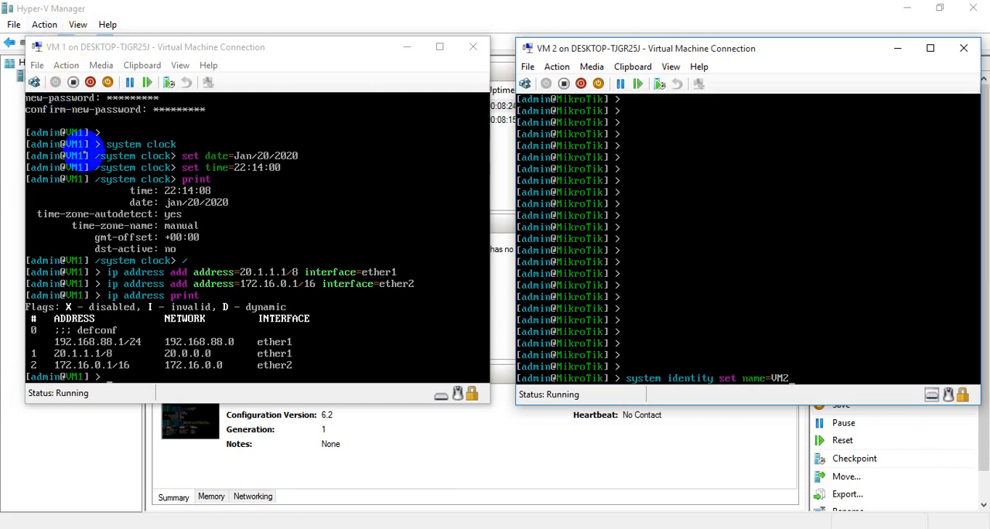
click(595, 176)
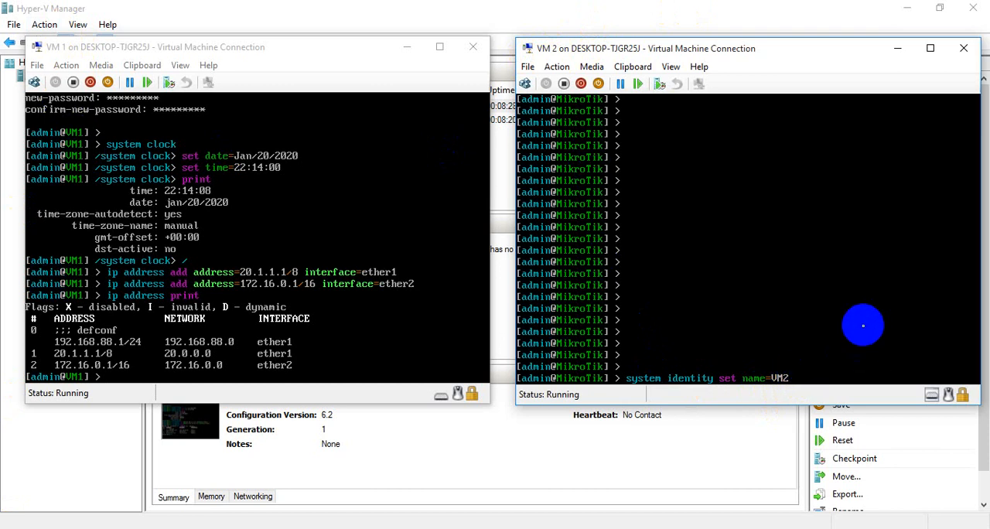
key(Return)
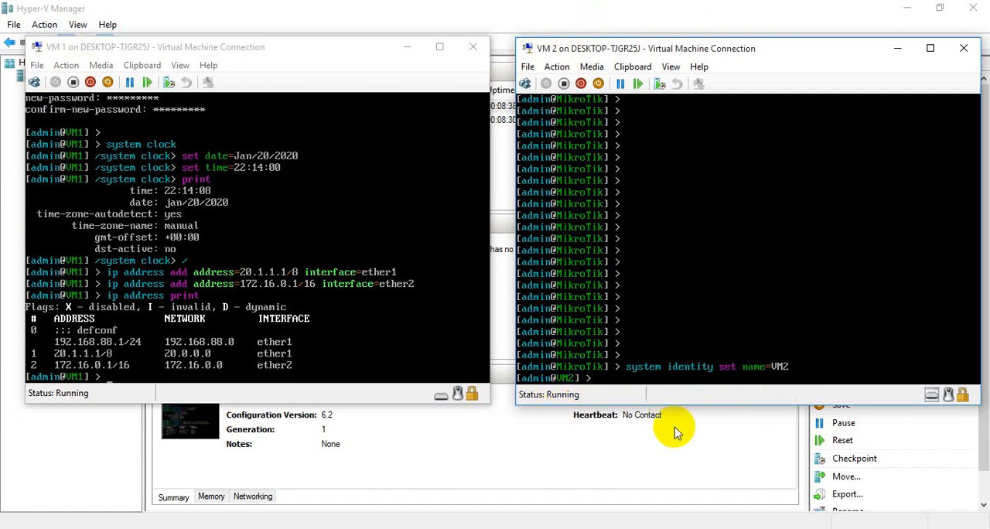
- Change the admin password on VM2, leaving the old password blank and entering and confirming the new password
text(password)
key(Return)
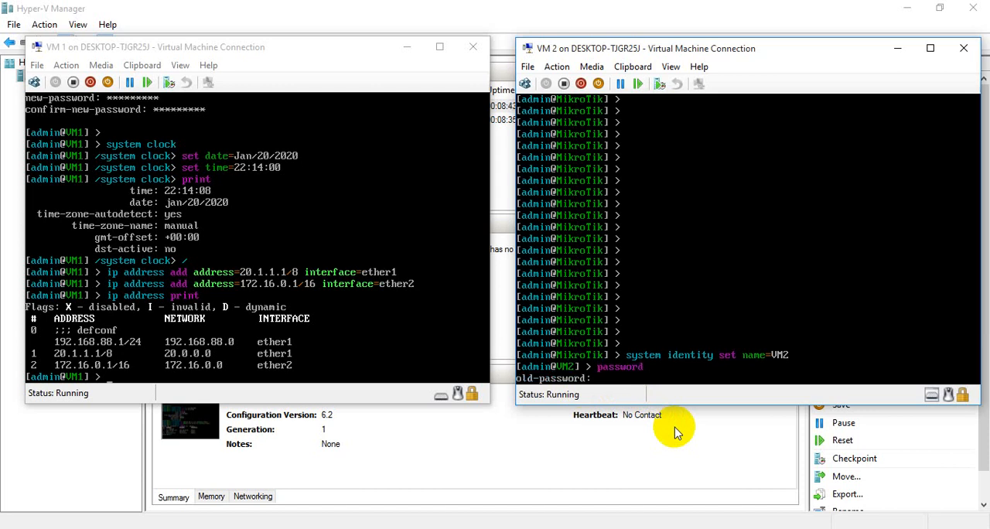
key(Return)
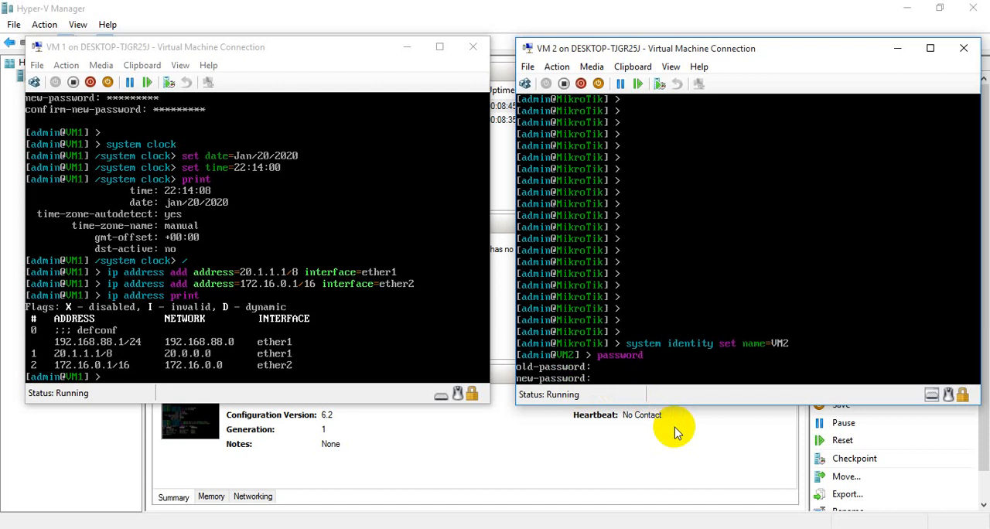
text(*********)
key(Return)
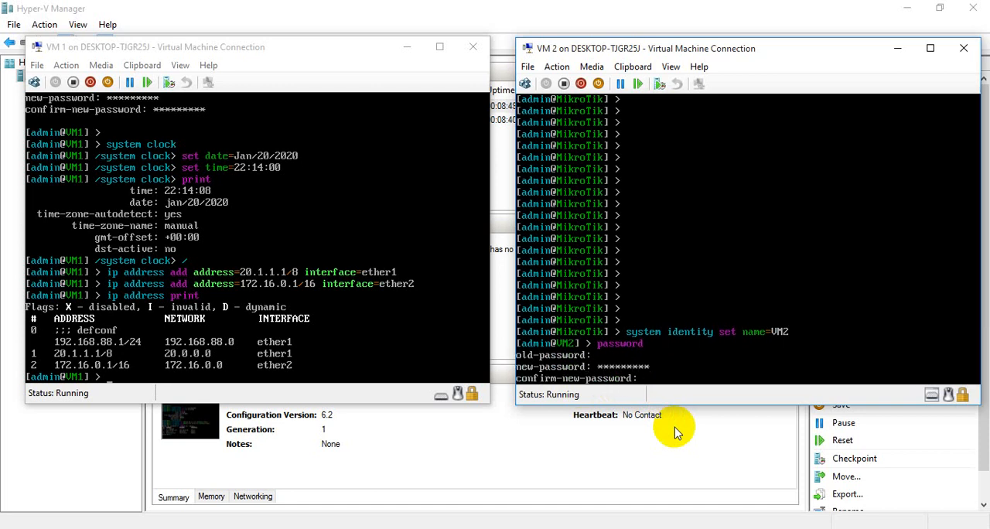
text(*********)
key(Return)
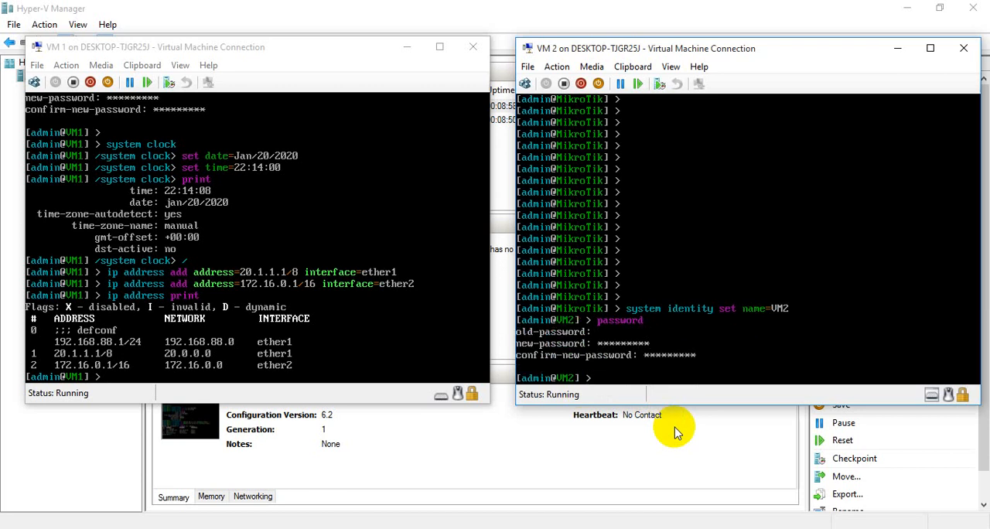
- Enter the system clock level on VM2 and set the date to Jan/20/2020
text(system clock)
key(Return)
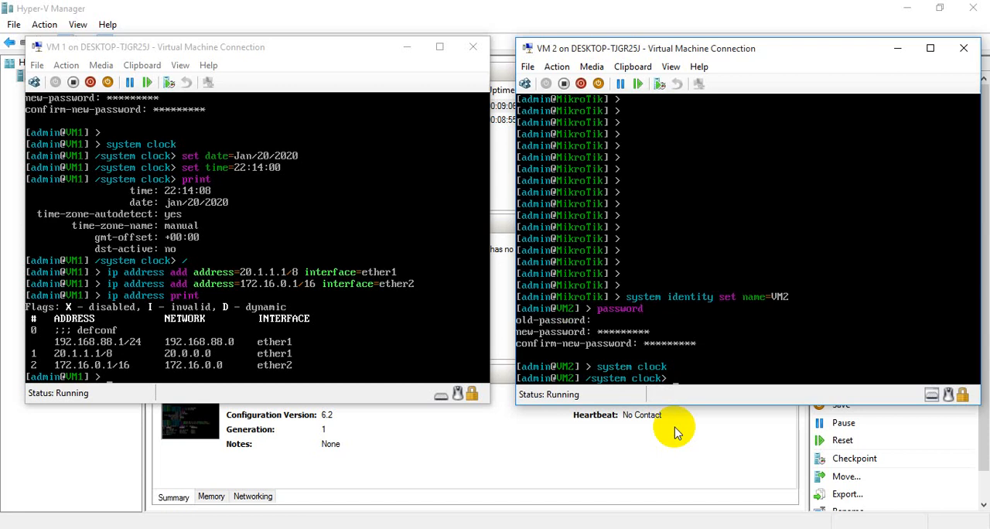
text(set)
text(date=Jan/2)
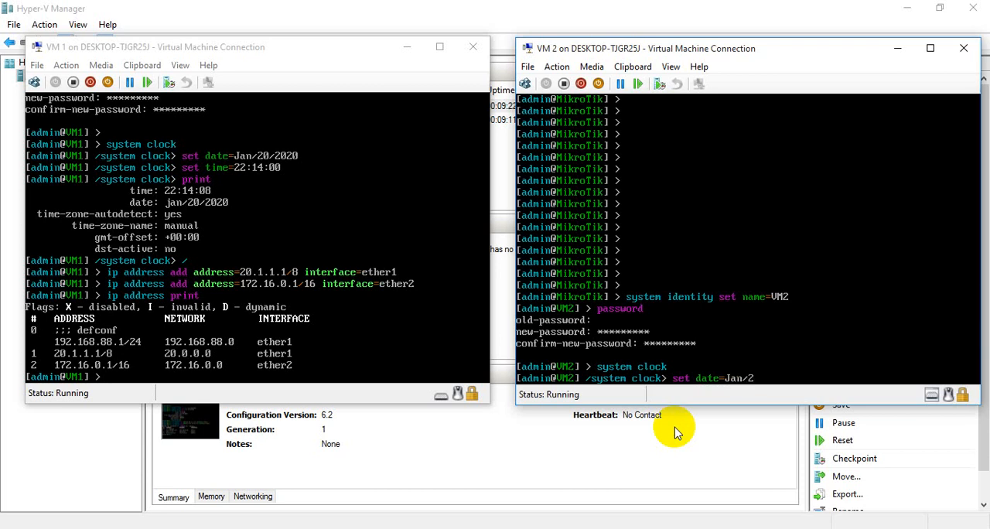
text(0/2020)
key(Return)
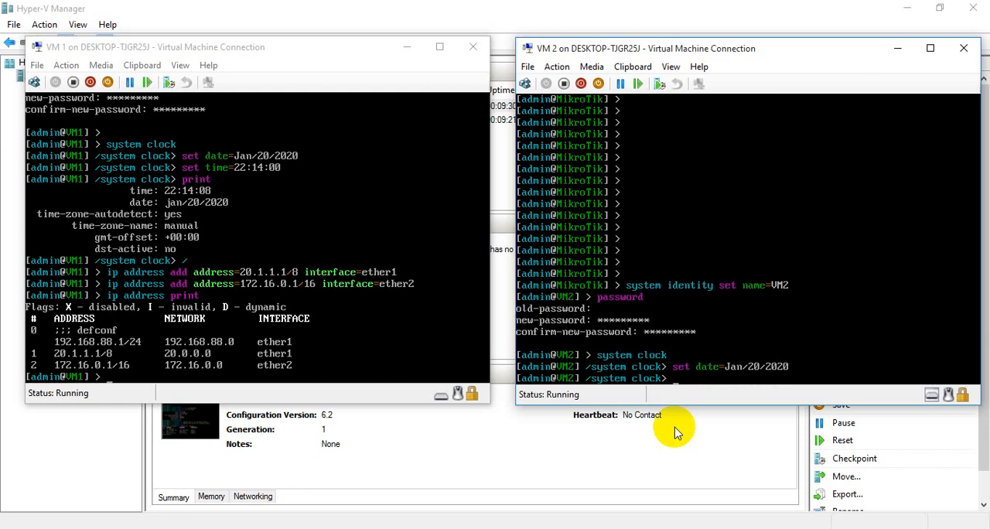
- Set the system clock time on VM2 to 22:20:00
text(time)
key(BackSpace)
key(BackSpace)
key(BackSpace)
text(set time=)
text(22:20:2)
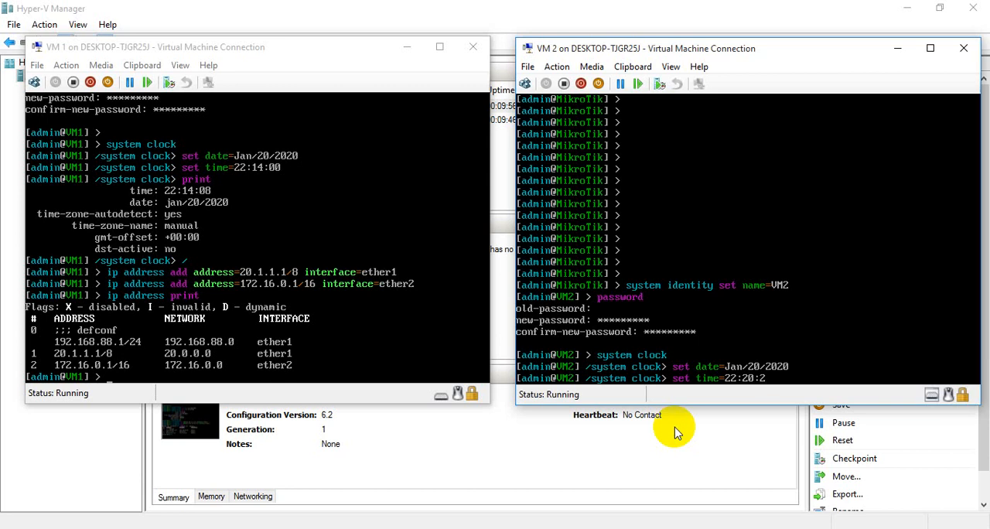
key(BackSpace)
text(00)
key(Return)
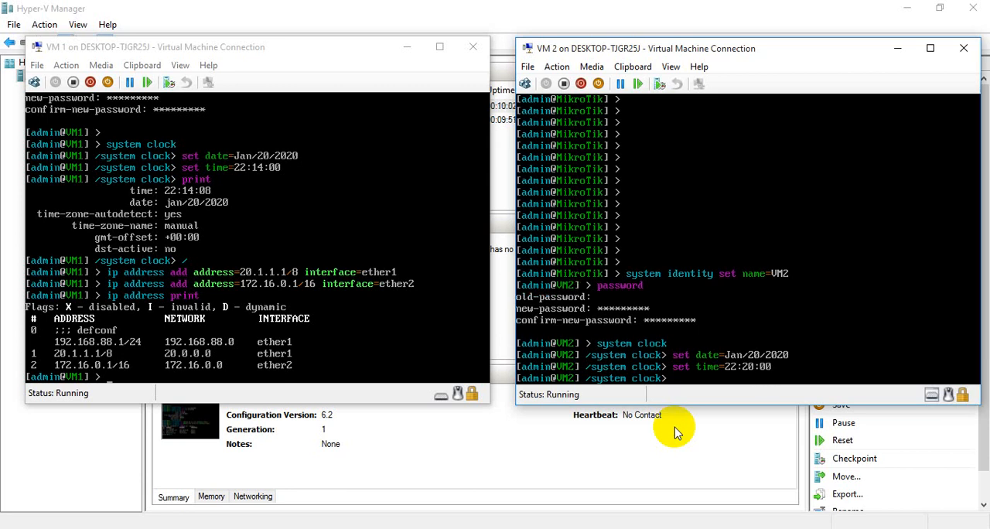
- Print the clock settings on VM2 and return to the root command level
text(print)
key(Return)
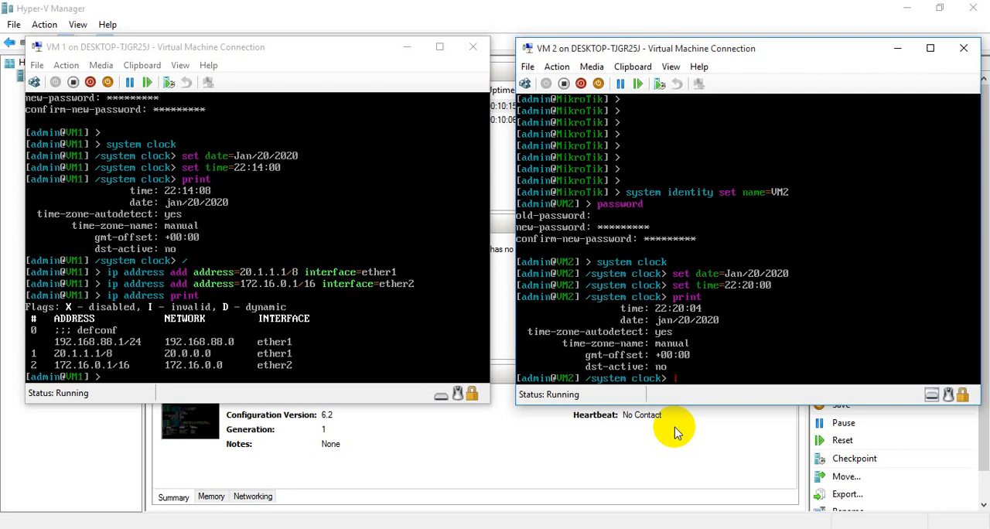
text(p addres)
key(BackSpace)
key(BackSpace)
key(BackSpace)
key(BackSpace)
key(BackSpace)
key(BackSpace)
key(BackSpace)
key(BackSpace)
key(BackSpace)
text(/)
key(Return)
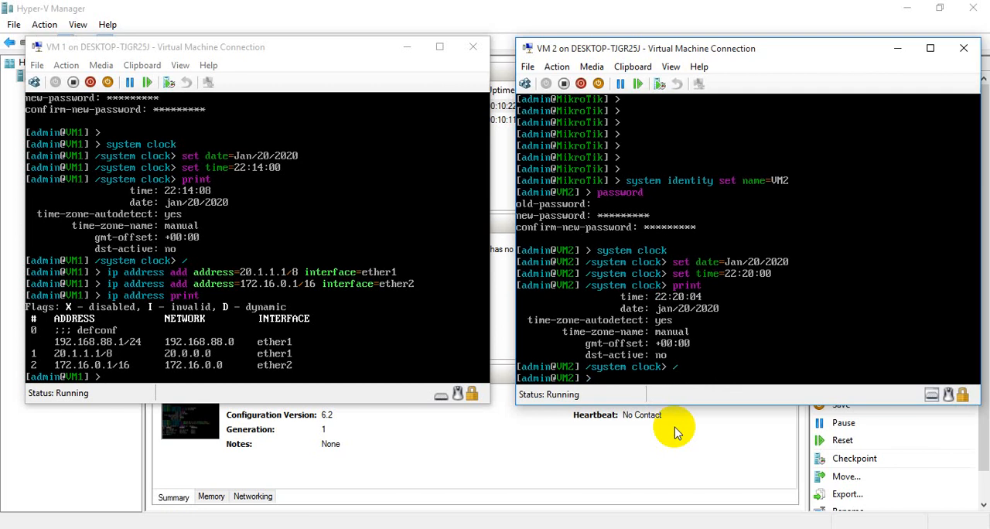
- Add the IP address 20.1.1.2/8 to interface ether1 on VM2
text(ip address add address)
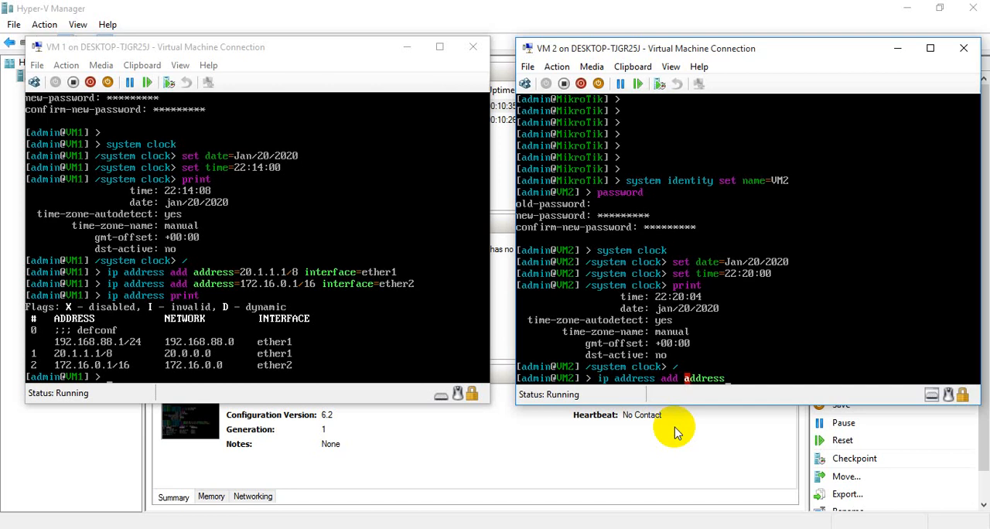
text(=20.1.1.2/8 i)
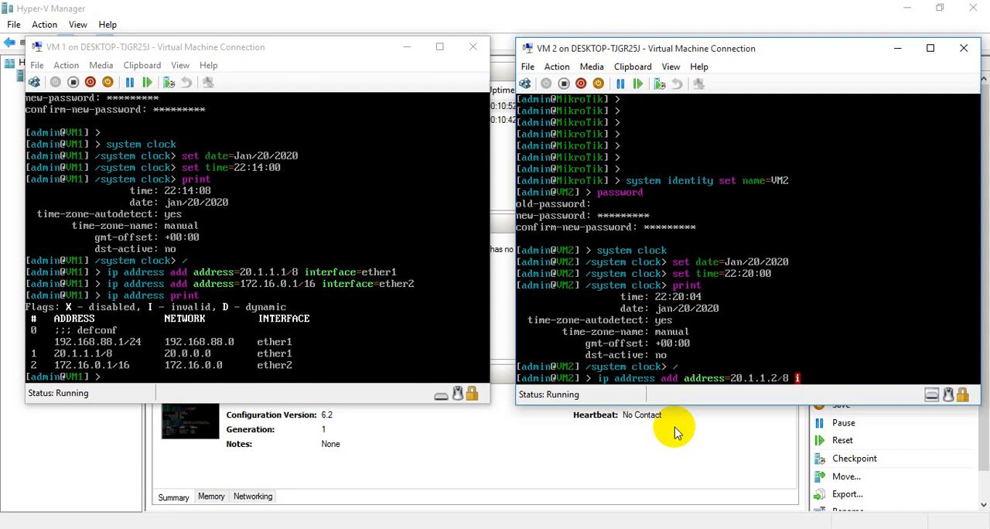
text(nterface=ether)
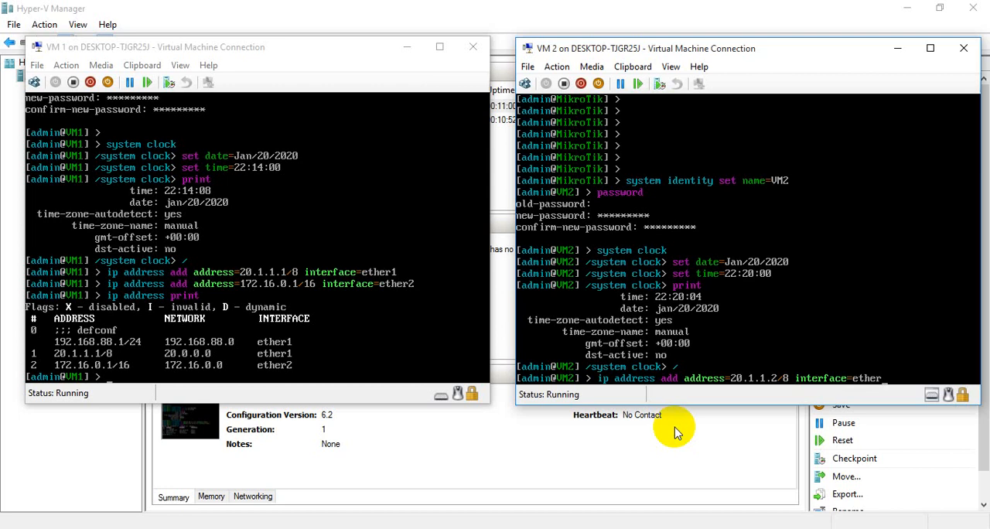
text(1)
key(Return)
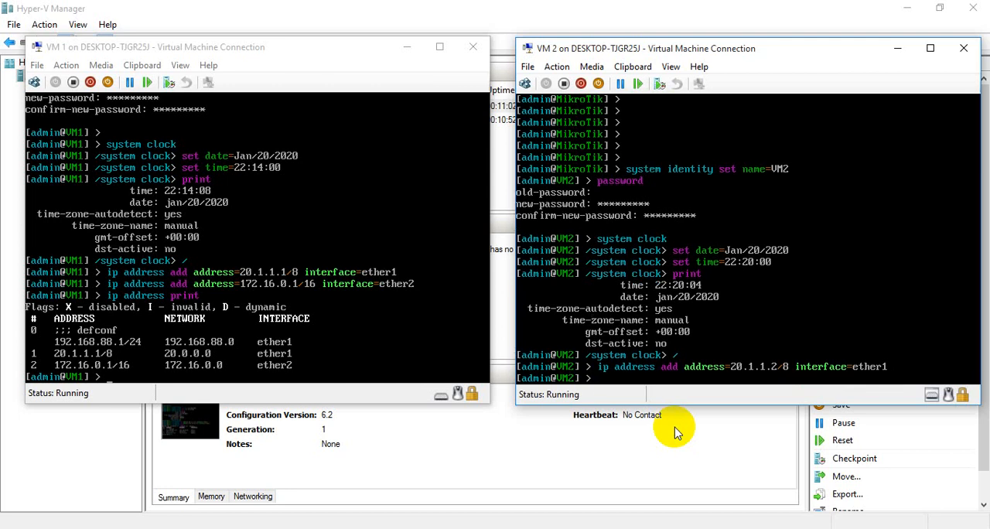
- Reuse the previous IP address command on VM2, changing the interface to ether2 and the prefix length to /24
key(Up)
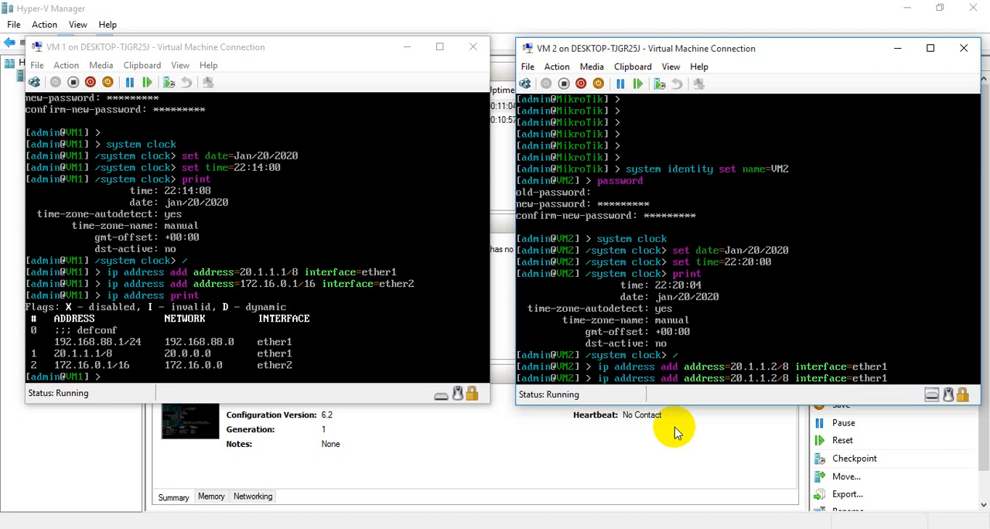
key(BackSpace)
text(2)
key(Left)
key(Left)
key(Left)
key(Left)
key(Left)
key(Left)
key(Left)
key(Left)
key(Left)
key(Left)
key(Left)
key(Left)
key(Left)
key(Left)
key(Left)
key(Left)
key(Left)
key(BackSpace)
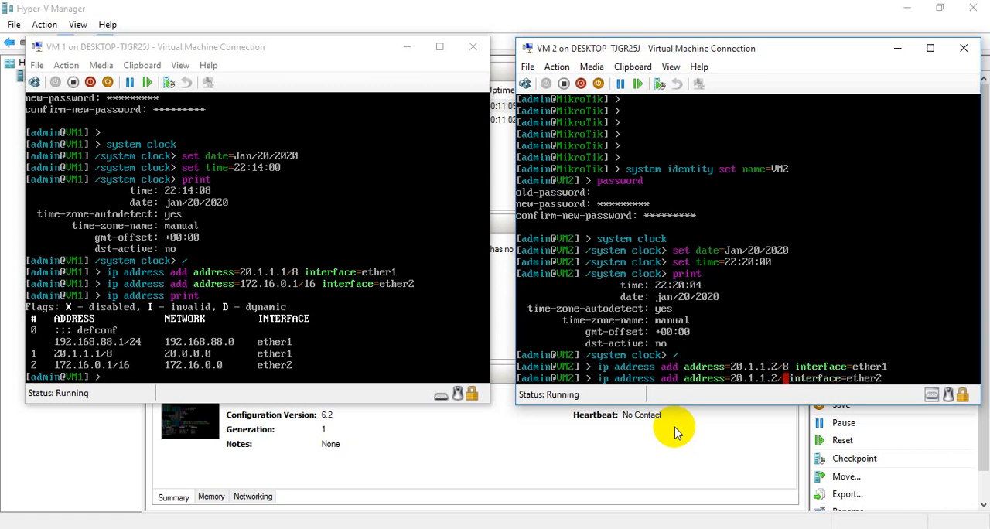
text(1)
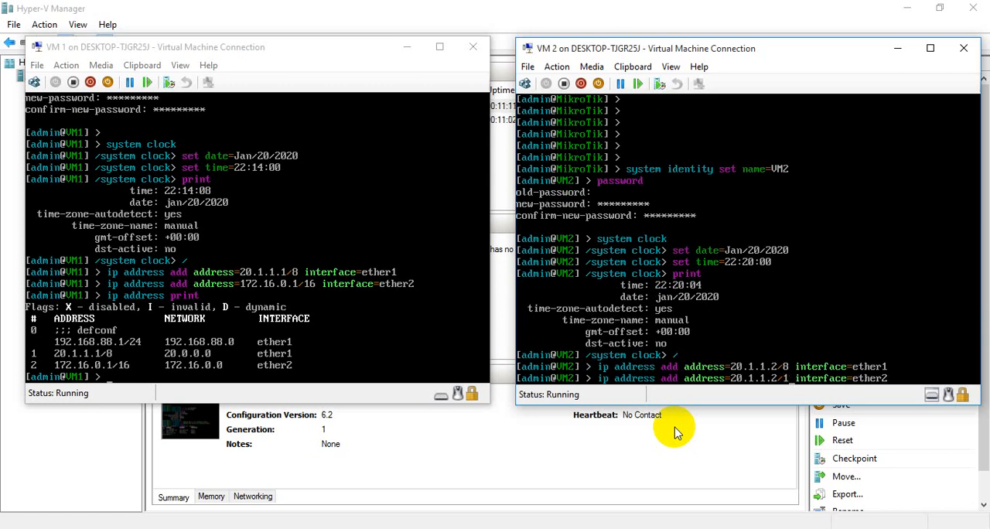
key(BackSpace)
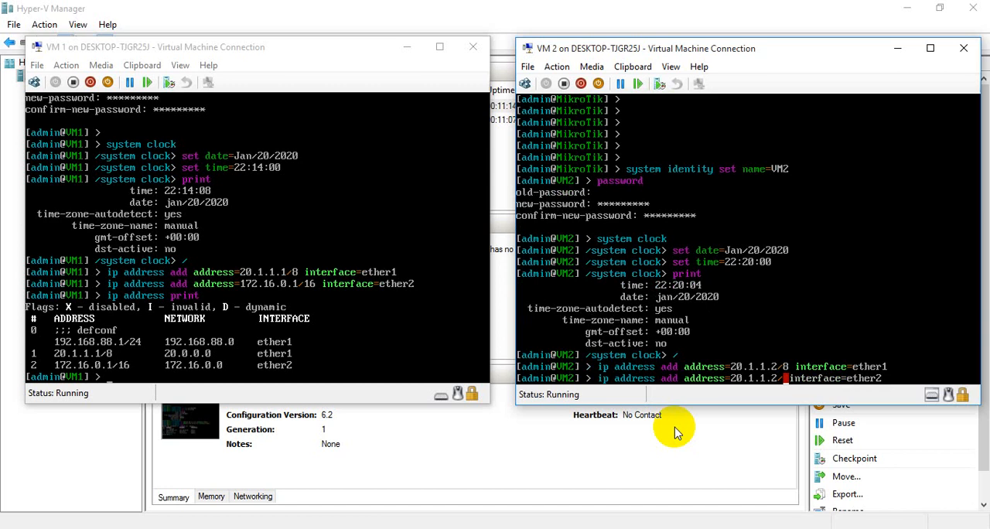
text(24)
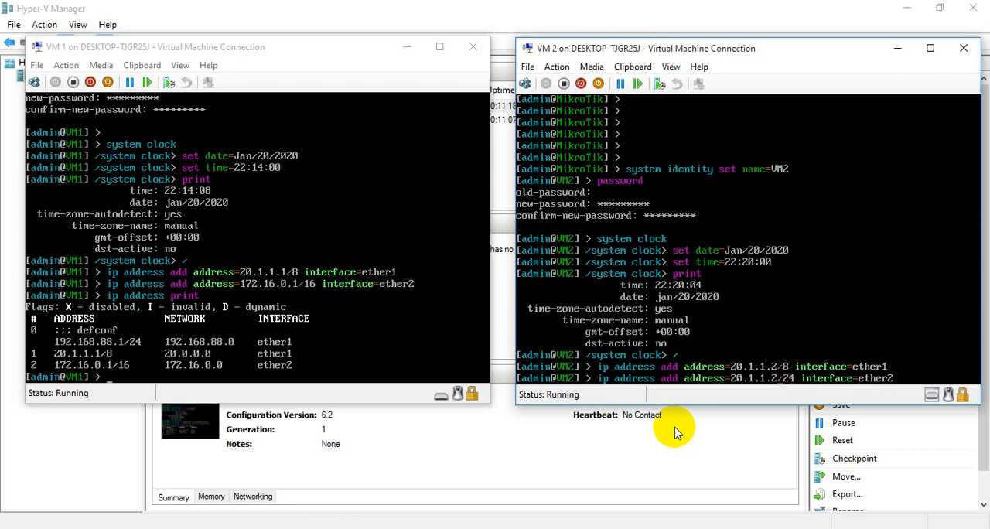
- Replace the address in the pending VM2 command with 192.168.1.1 and run it for ether2
key(BackSpace)
key(BackSpace)
key(BackSpace)
key(BackSpace)
key(BackSpace)
key(BackSpace)
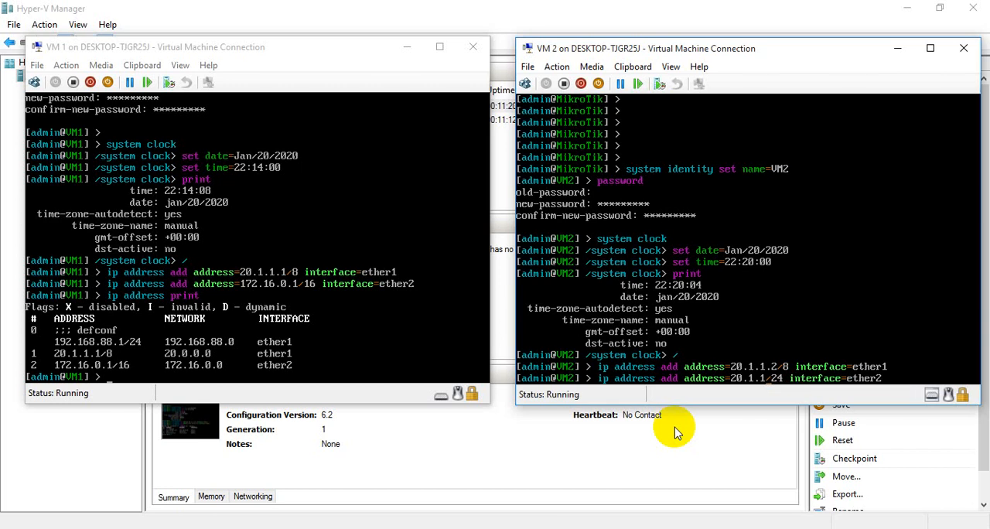
key(BackSpace)
key(BackSpace)
text(192)
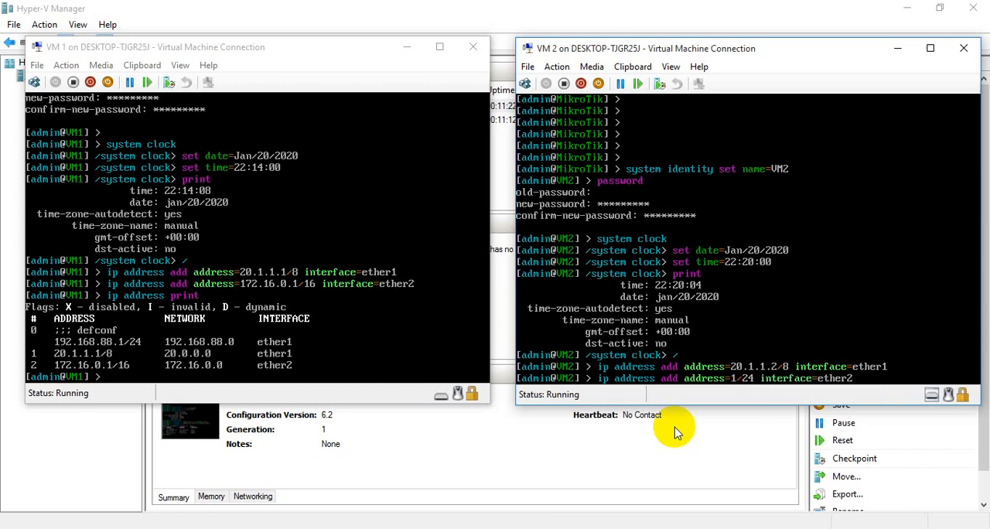
text(.1)
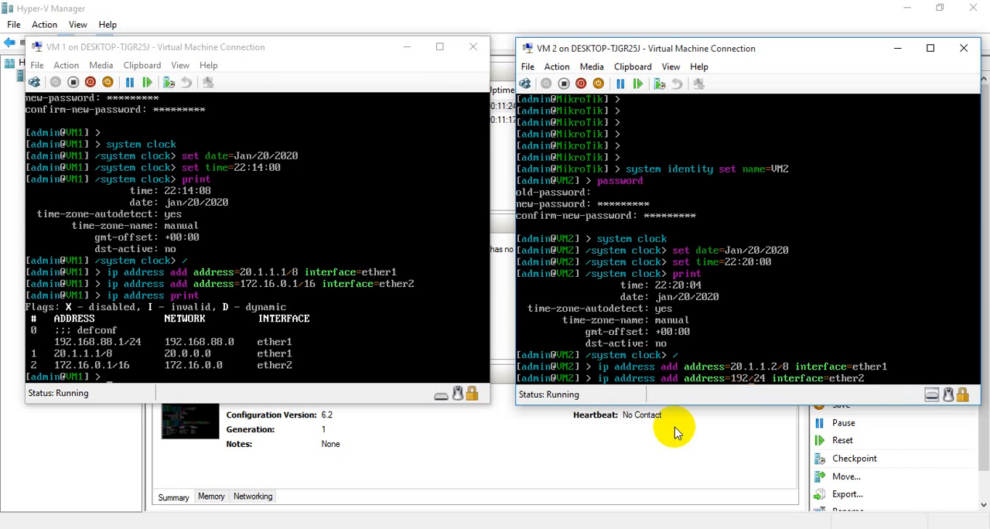
text(68.1.1)
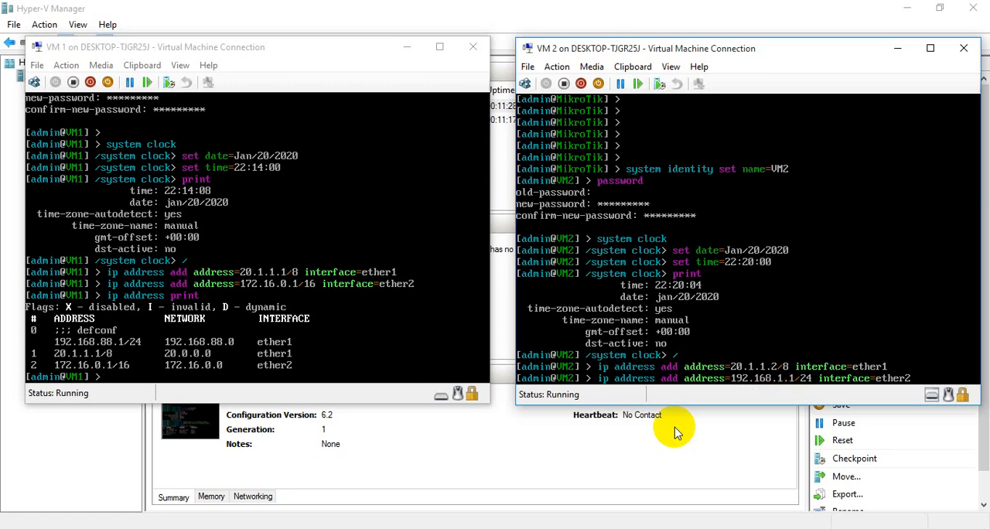
click(433, 343)
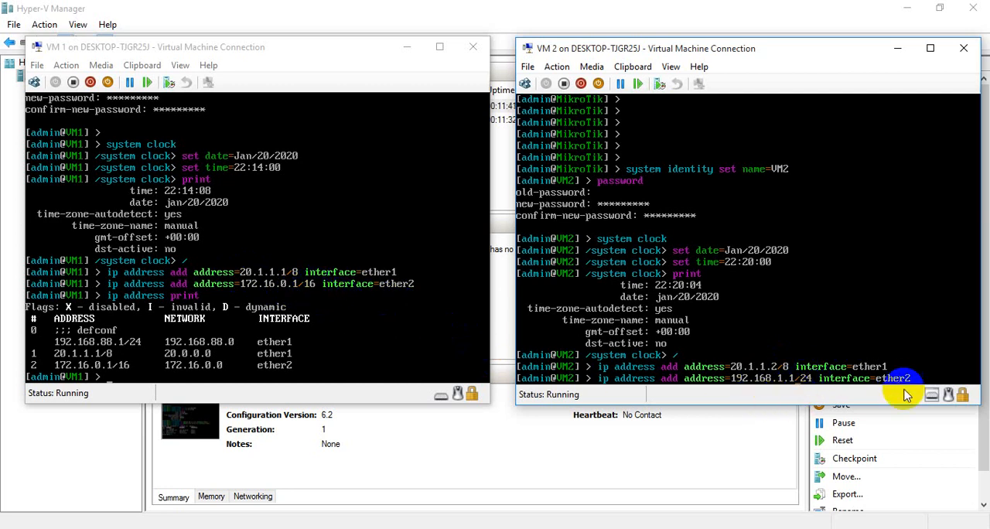
key(Return)
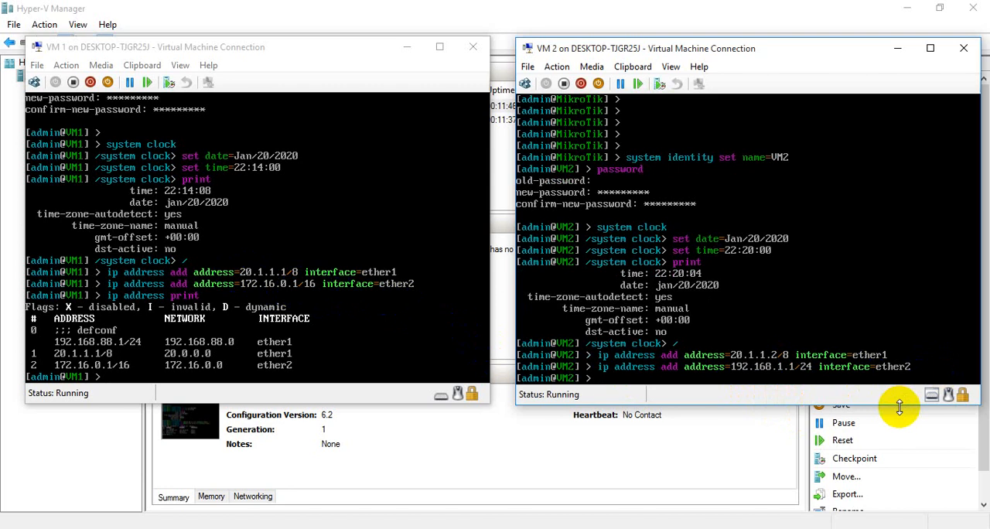
- Print the IP address list on VM2 and compare it with the addresses on VM1
text(print)
key(BackSpace)
key(BackSpace)
key(BackSpace)
key(BackSpace)
key(Up)
key(BackSpace)
key(BackSpace)
key(BackSpace)
key(BackSpace)
key(BackSpace)
key(BackSpace)
key(BackSpace)
key(BackSpace)
key(BackSpace)
key(BackSpace)
key(BackSpace)
key(BackSpace)
key(BackSpace)
key(BackSpace)
key(BackSpace)
key(BackSpace)
key(BackSpace)
key(BackSpace)
key(BackSpace)
key(BackSpace)
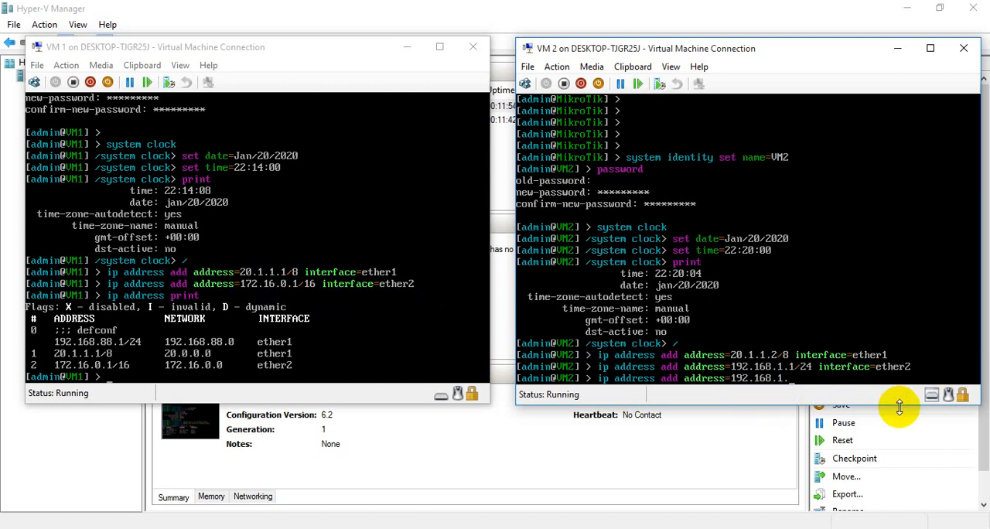
key(BackSpace)
key(BackSpace)
key(BackSpace)
key(BackSpace)
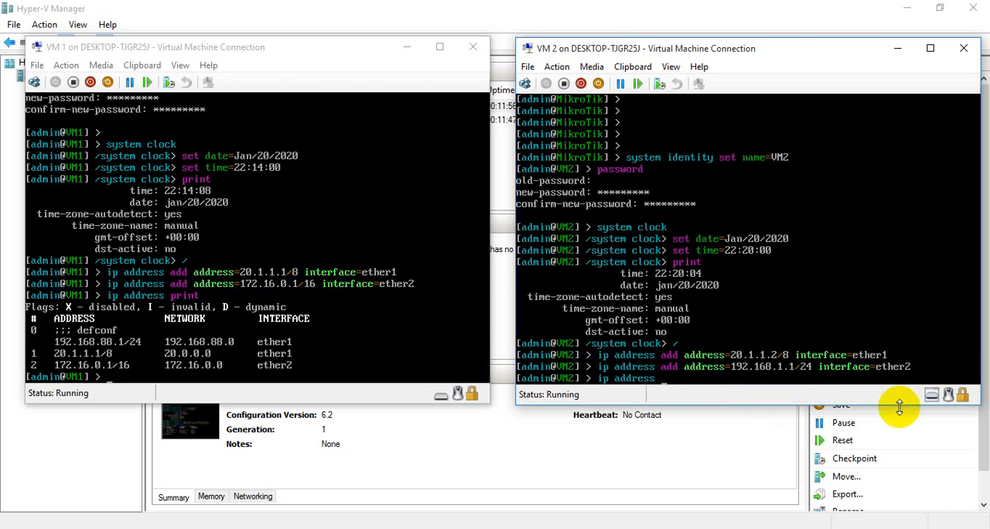
text(print)
key(Return)
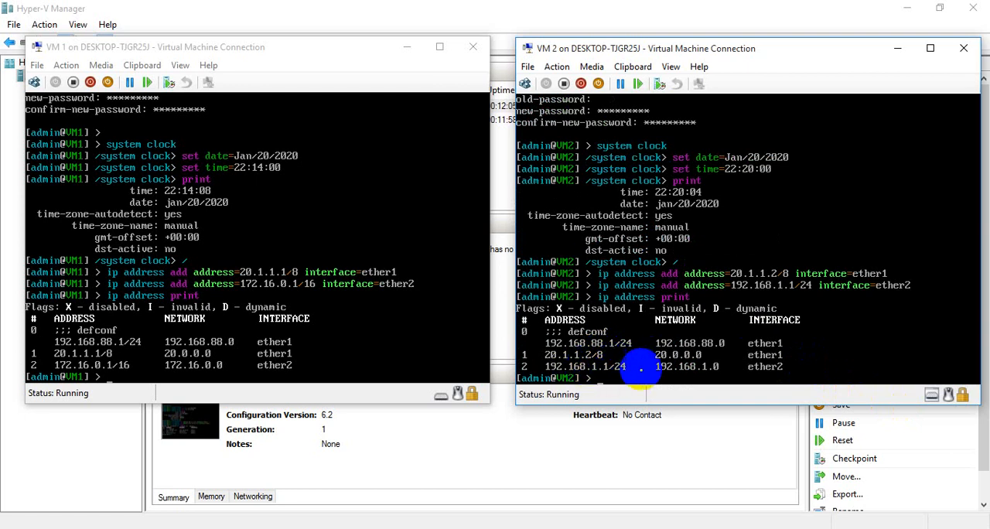
click(841, 361)
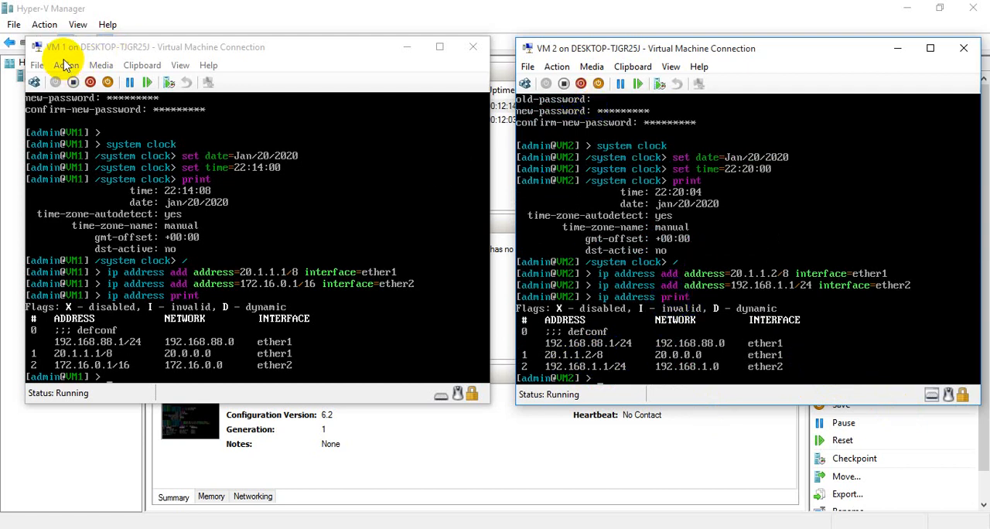
click(104, 113)
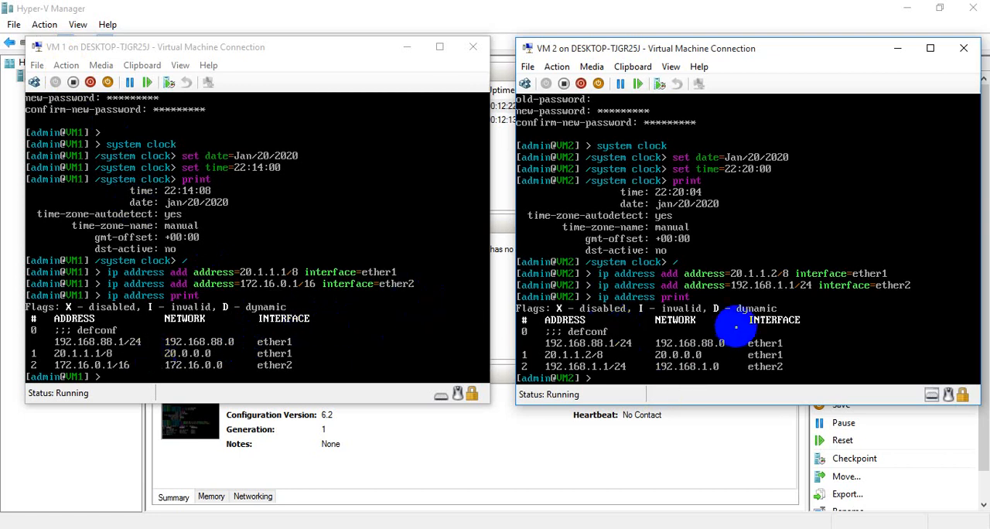
- Add a default IP route on VM2 with gateway 20.1.1.2
text(p route)
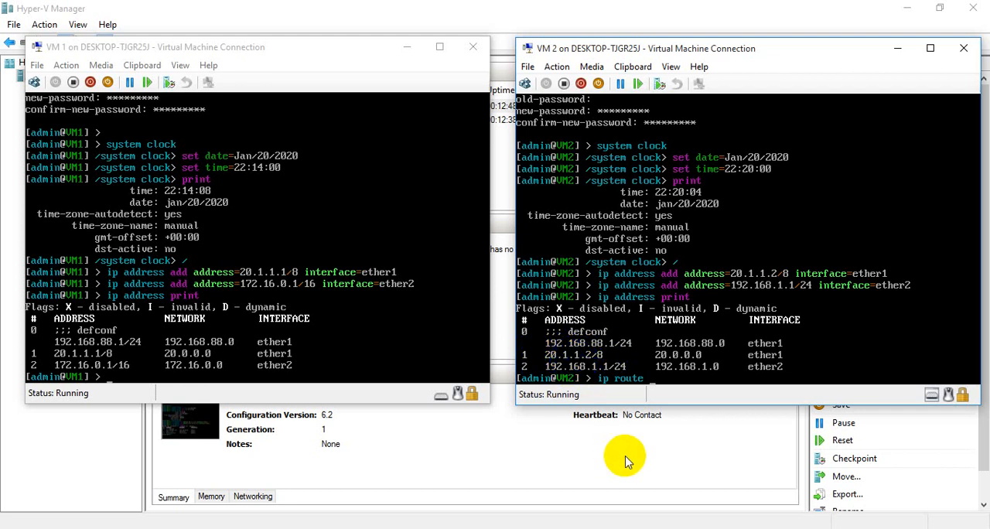
text(add gateway)
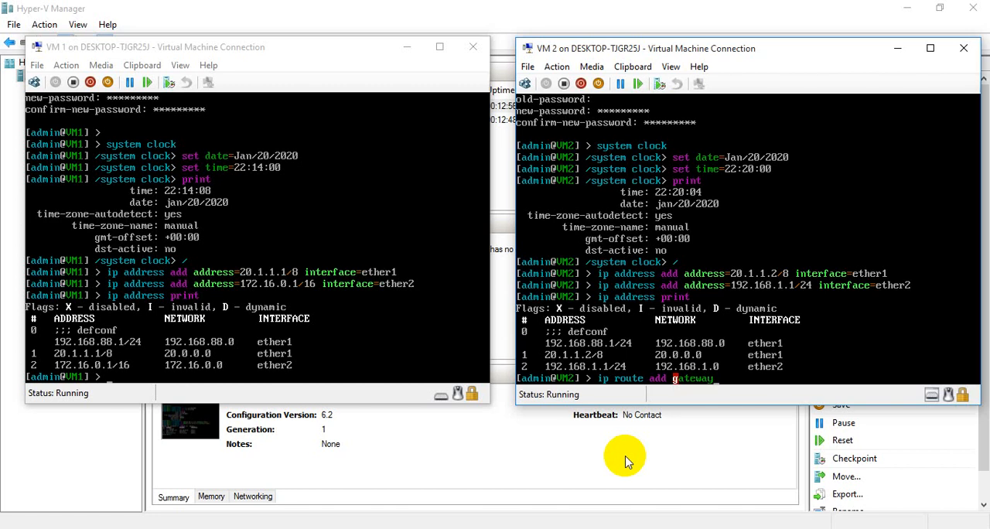
text(=20.1.1.2)
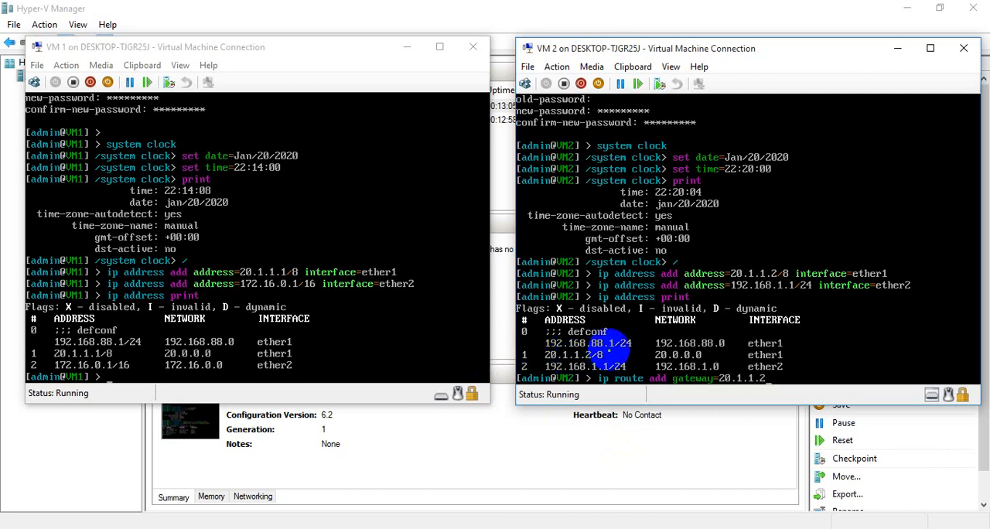
key(Return)
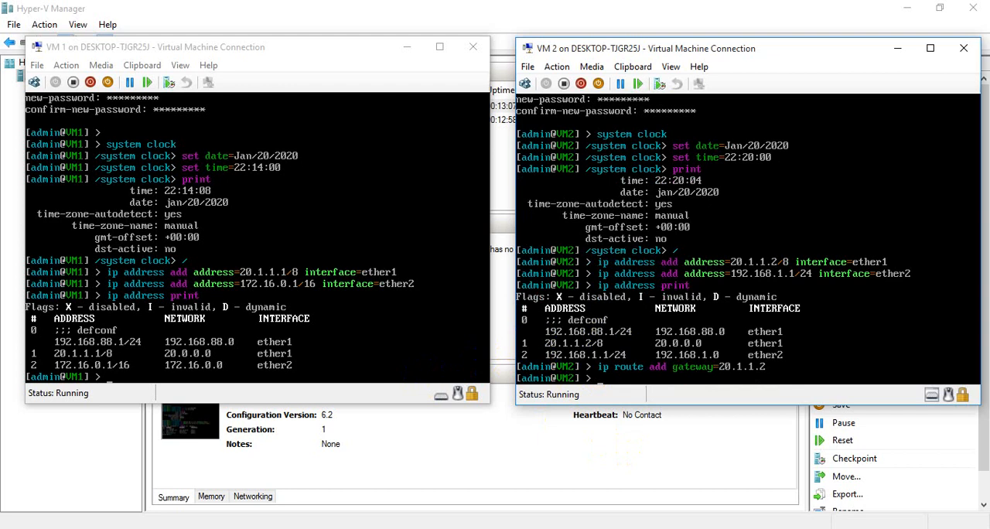
- Compose a new IP route command on VM2 with the destination address 172.16.0.0/16
key(Up)
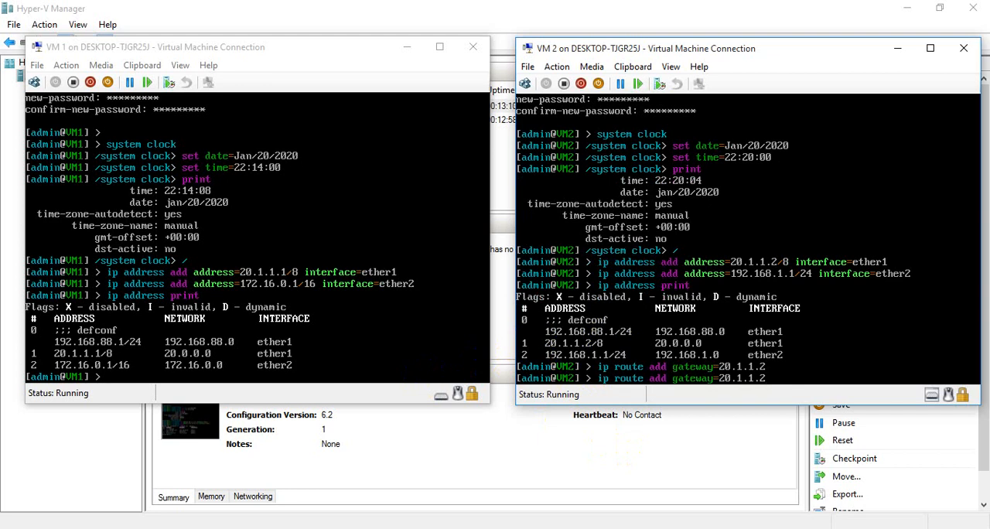
key(BackSpace)
key(BackSpace)
key(BackSpace)
key(BackSpace)
key(BackSpace)
key(BackSpace)
key(BackSpace)
key(BackSpace)
key(BackSpace)
key(BackSpace)
key(BackSpace)
key(BackSpace)
key(BackSpace)
key(BackSpace)
key(BackSpace)
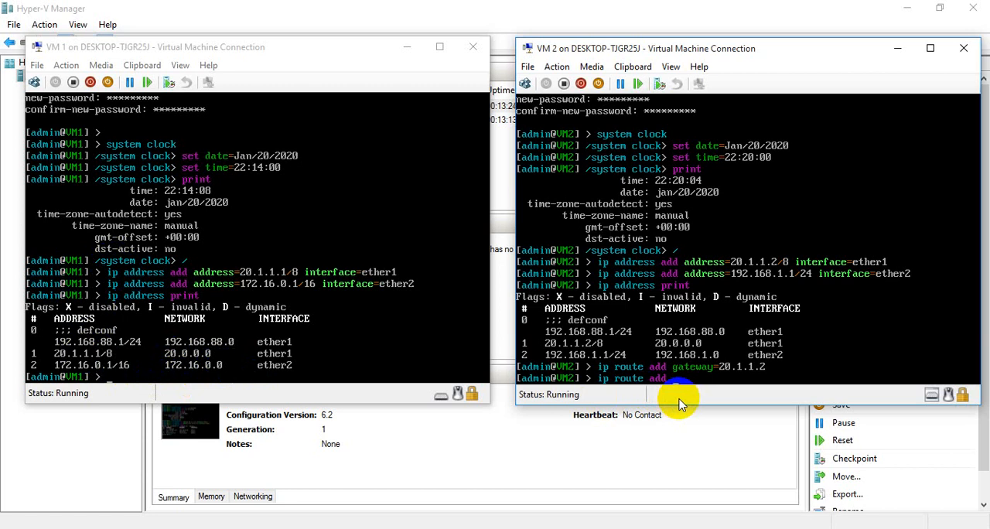
text(dst-address=17)
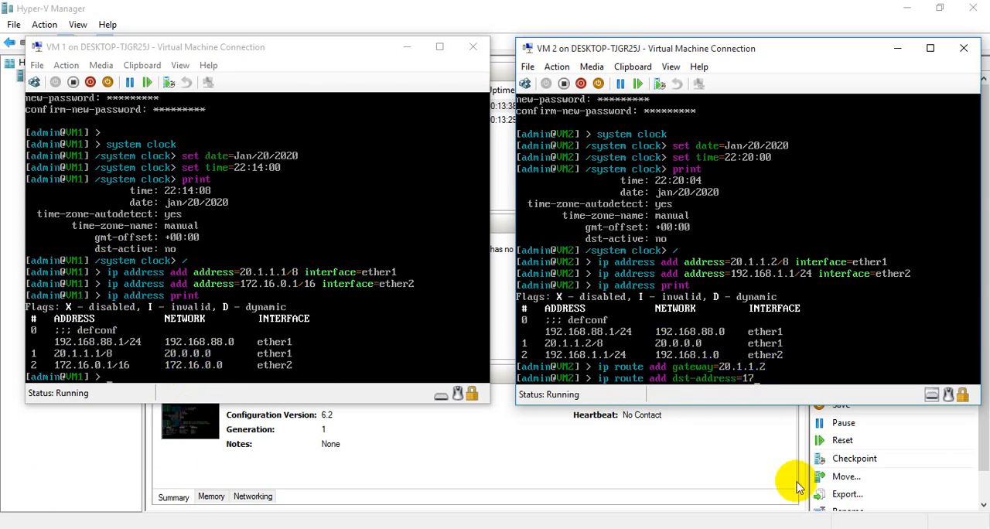
text(2.16.0.0/16)
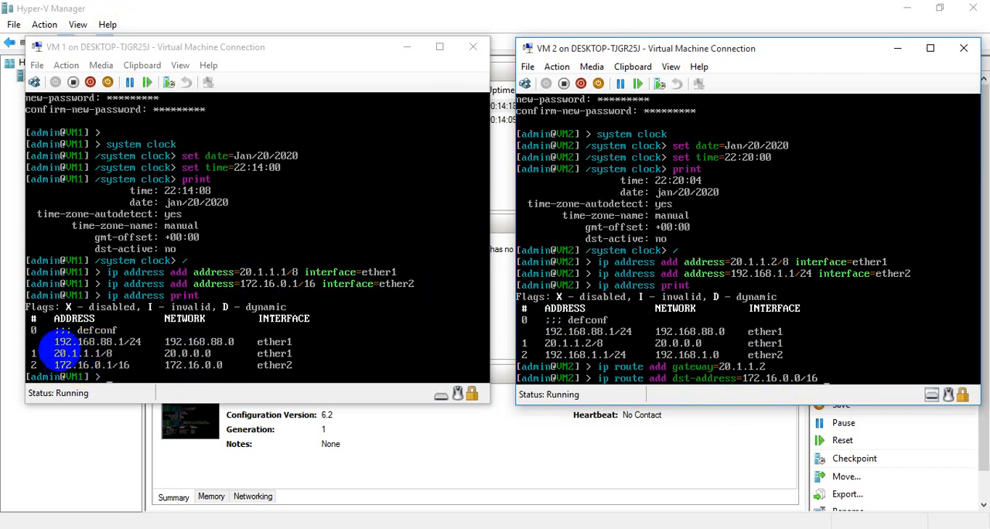
- Complete the pending VM2 route command with gateway 20.1.1.1 and run it
click(96, 377)
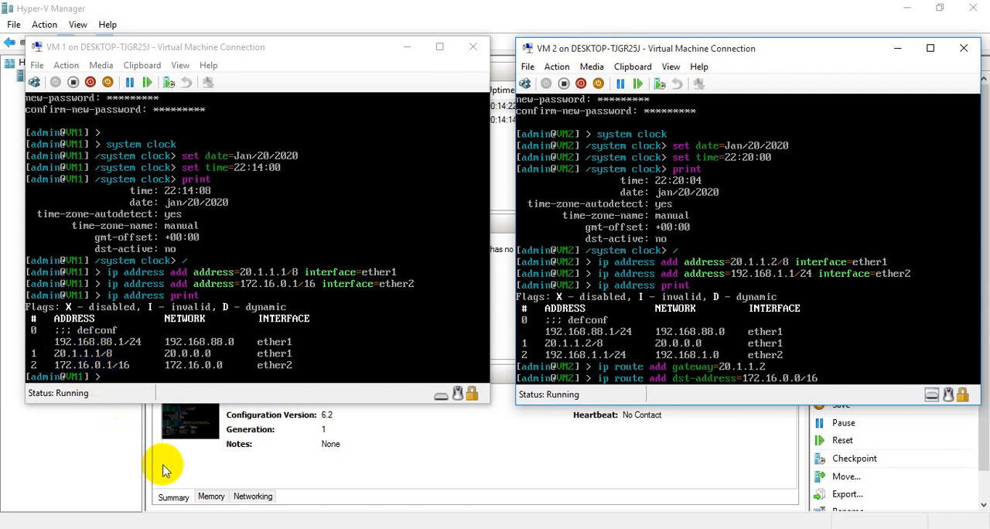
text(gateway=)
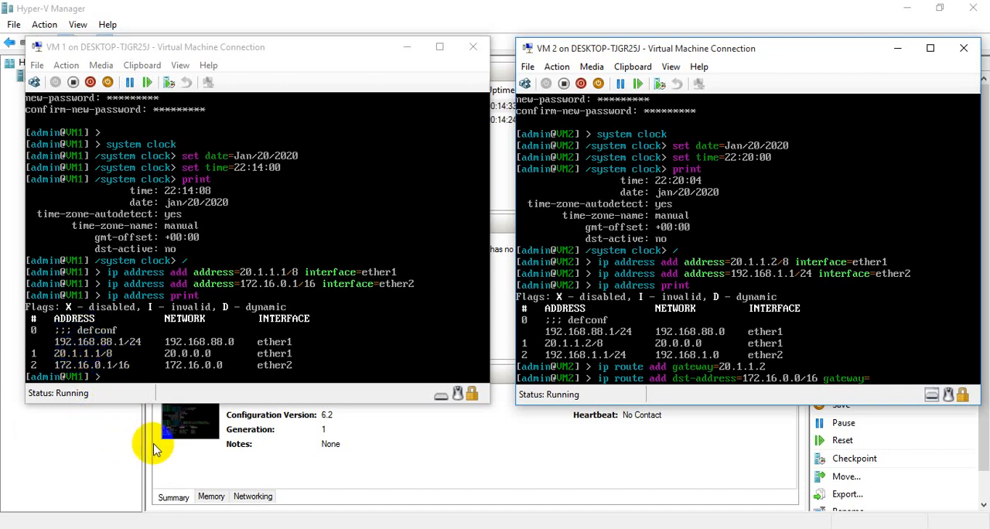
text(20.1.1.1)
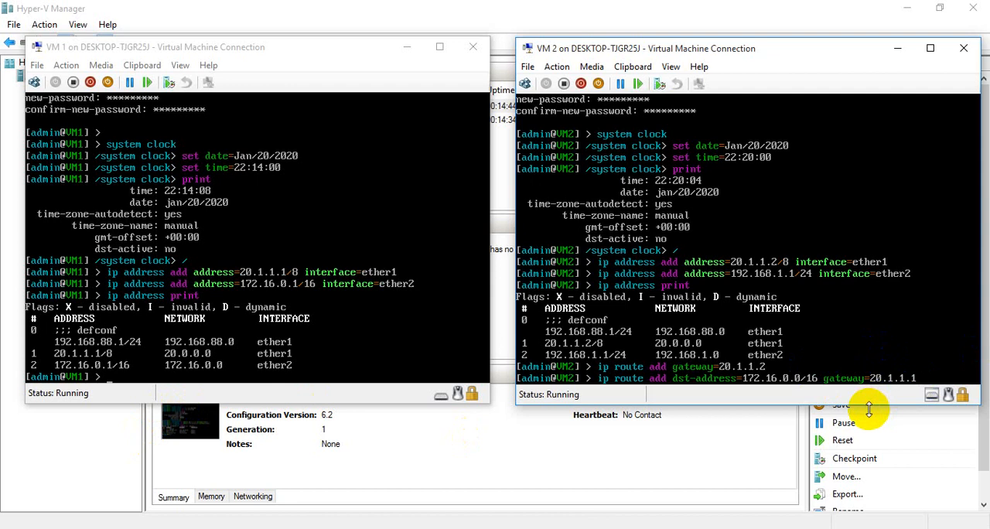
key(Return)
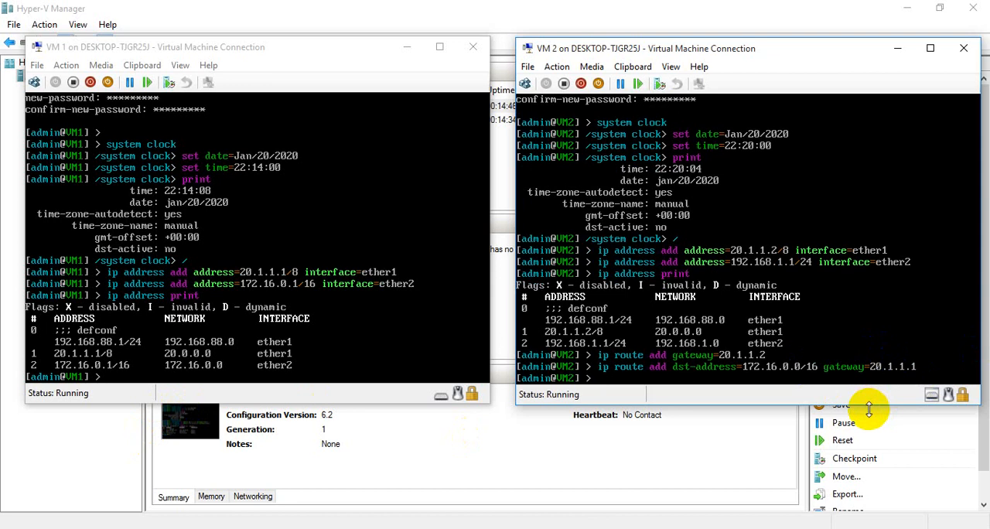
key(Return)
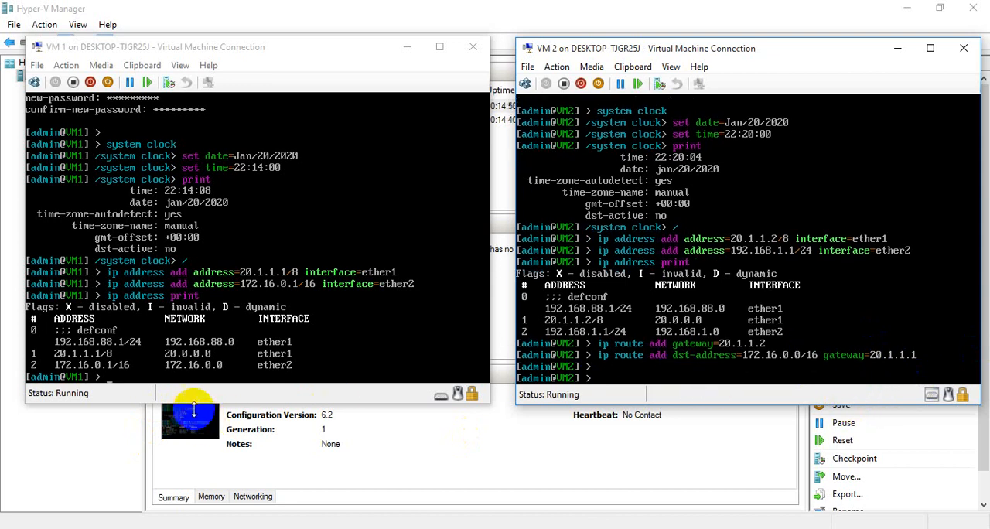
- Switch to the VM1 console and add a default IP route with gateway 20.1.1.1
click(150, 368)
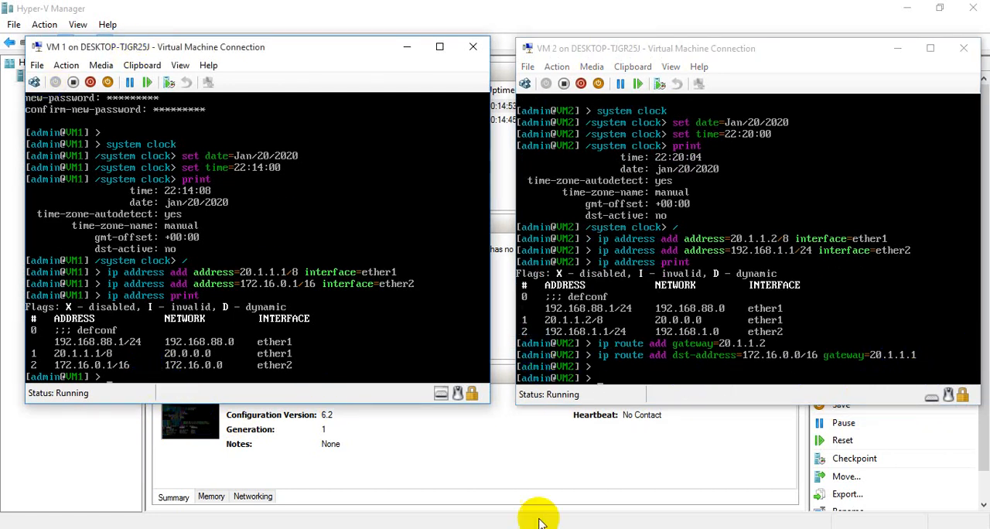
text(ip route ad)
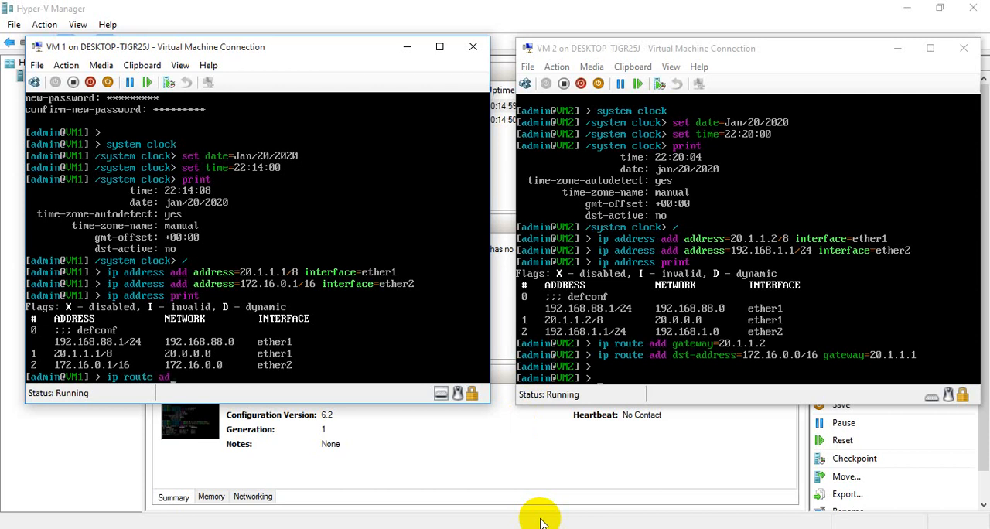
text(d gateway=)
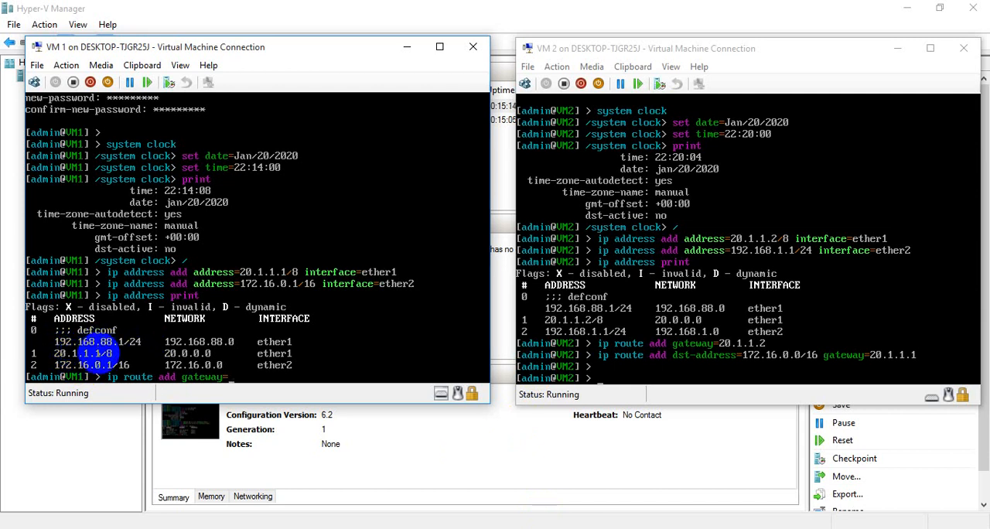
text(20.1.1.1)
key(Return)
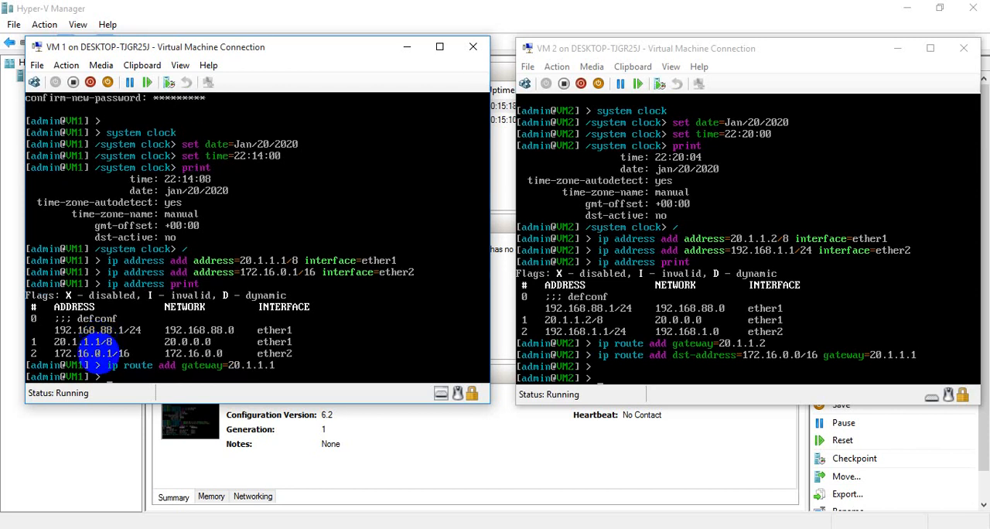
- Compose a new IP route command on VM1 with the destination address 192.168.1.0/24
key(Up)
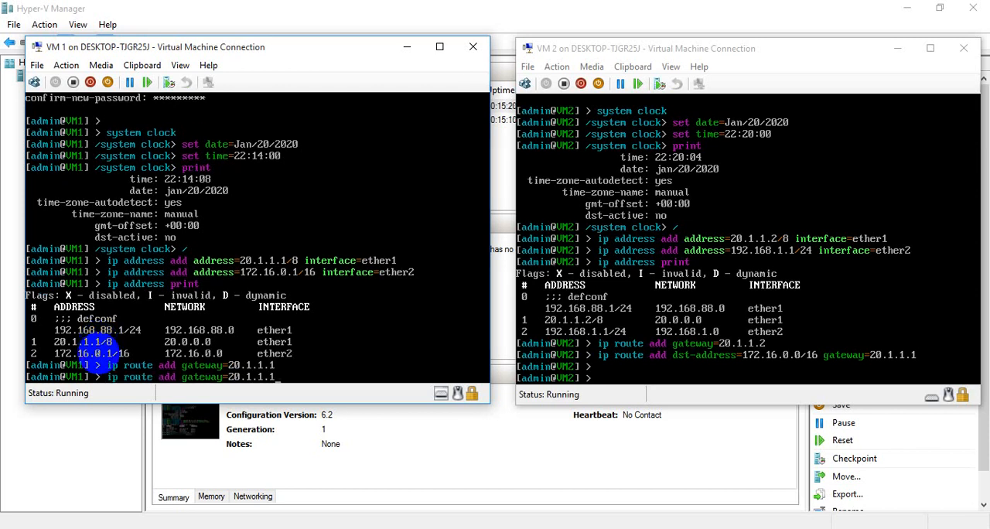
key(BackSpace)
key(BackSpace)
key(BackSpace)
key(BackSpace)
key(BackSpace)
key(BackSpace)
key(BackSpace)
key(BackSpace)
key(BackSpace)
key(BackSpace)
key(BackSpace)
key(BackSpace)
key(BackSpace)
key(BackSpace)
key(BackSpace)
key(BackSpace)
key(BackSpace)
key(BackSpace)
key(BackSpace)
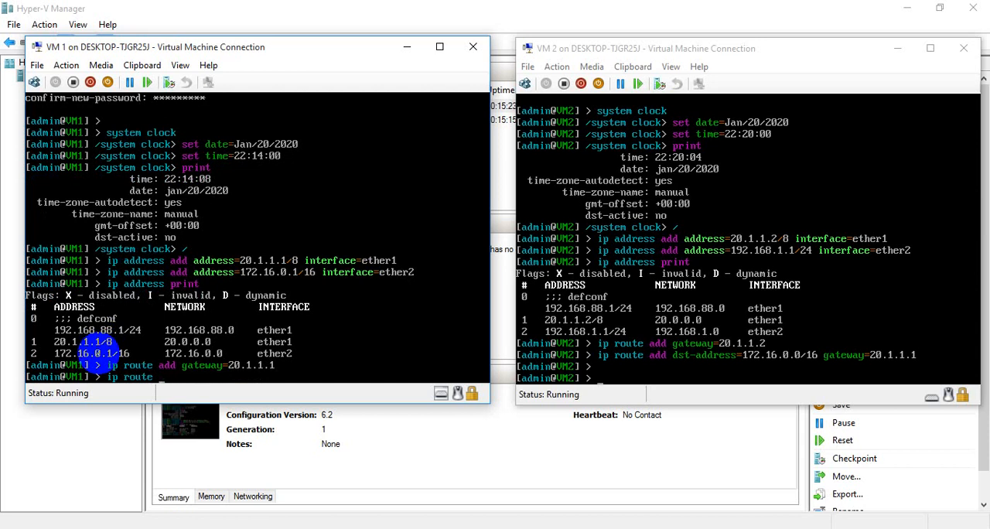
text(add dst-)
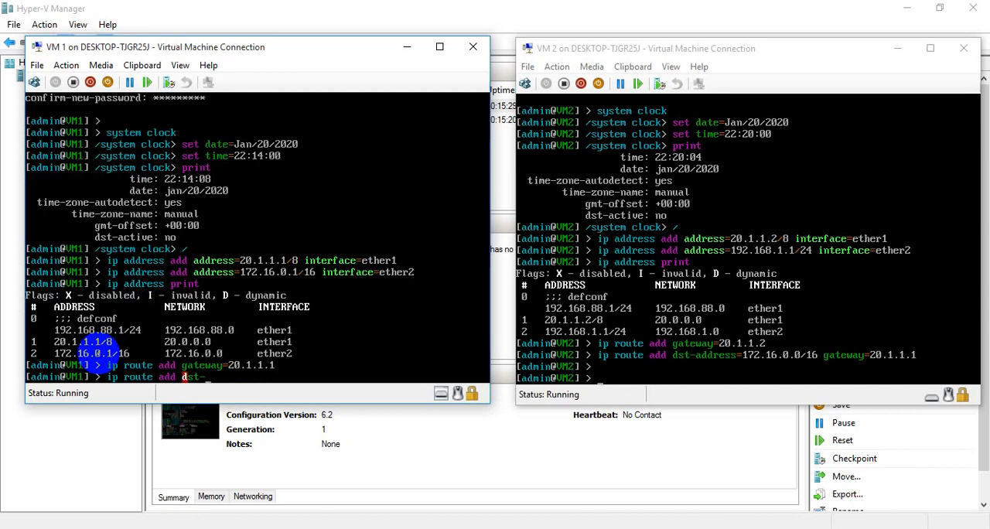
text(address=)
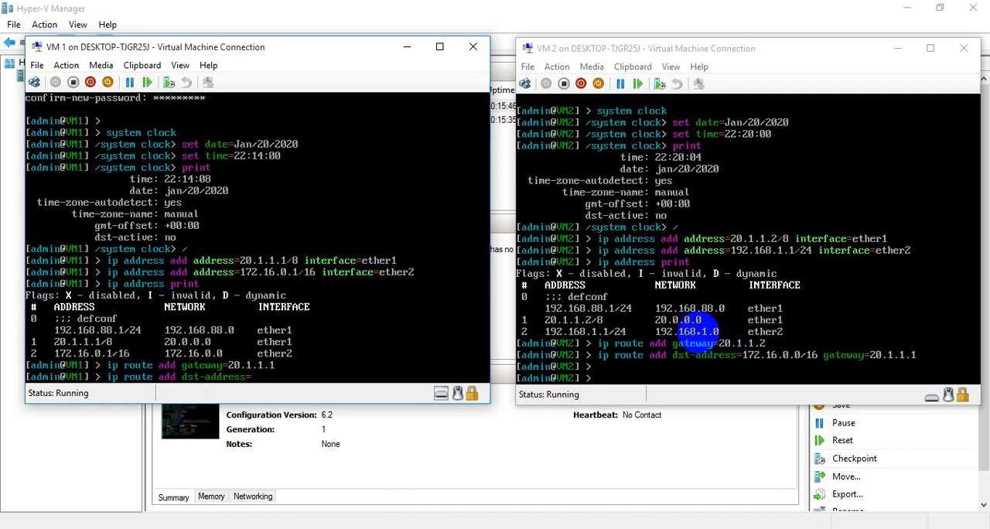
click(296, 376)
text(1)
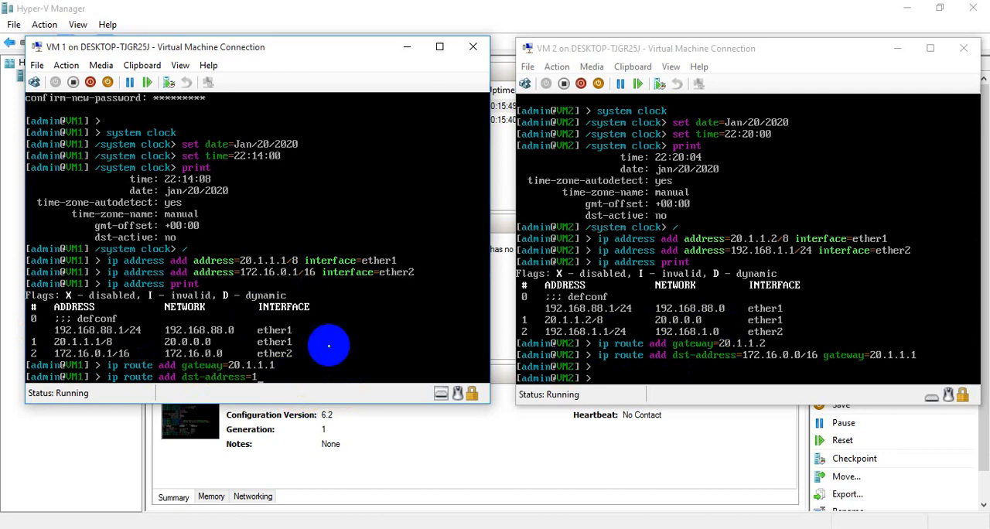
text(92.168.1.0/24)
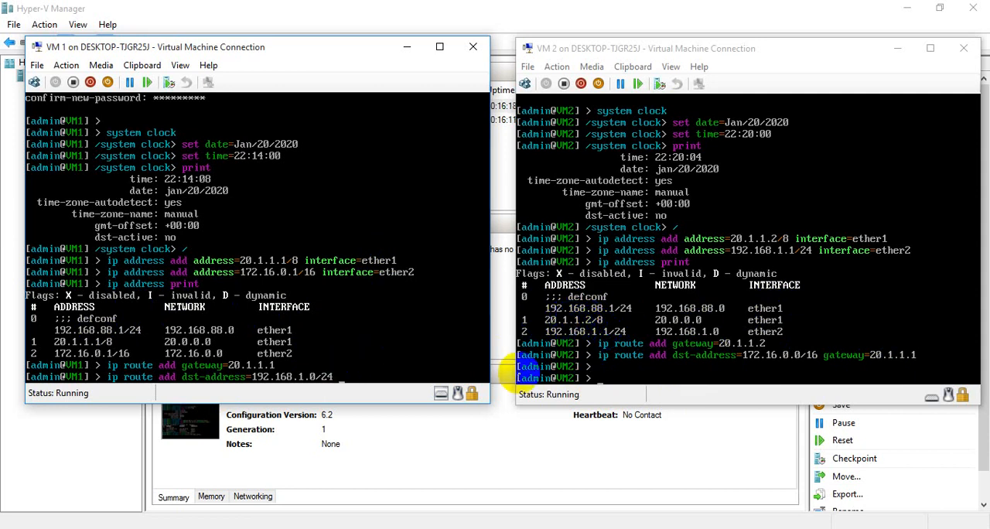
- Complete the pending VM1 route command with gateway 20.1.1.2 and run it
text(ga)
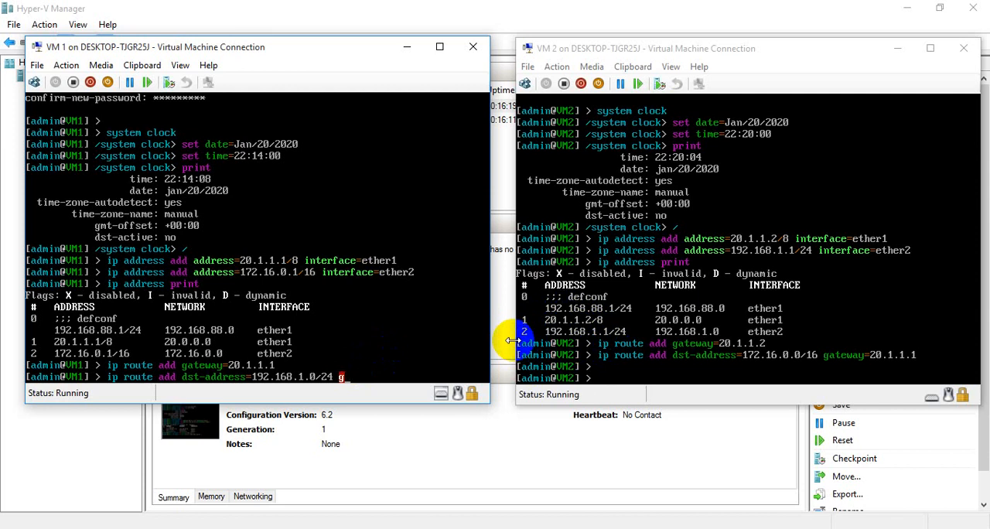
text(way=)
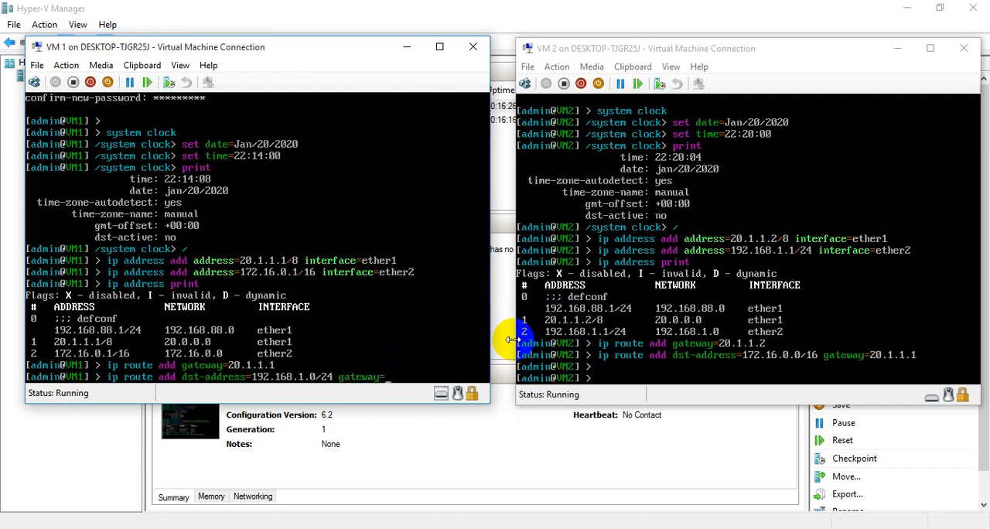
text(20.1.1.2)
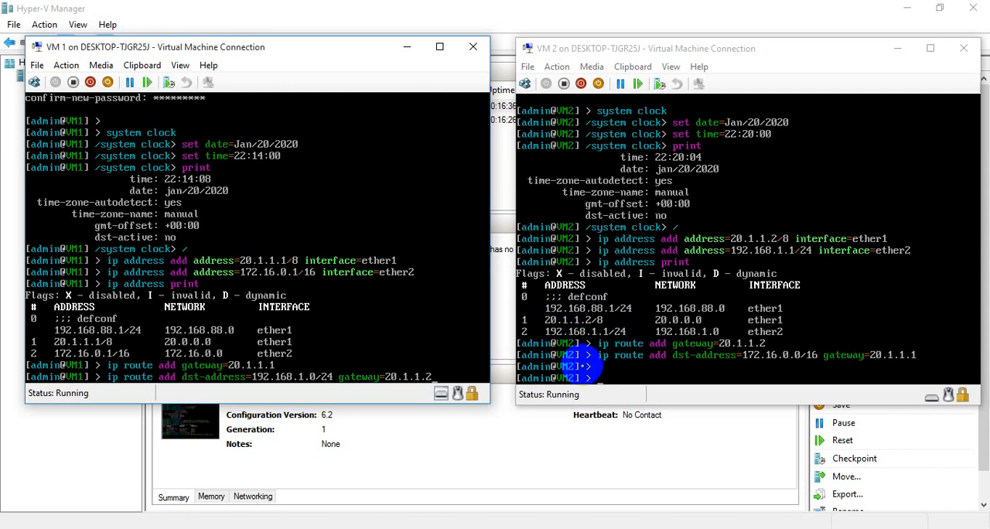
key(Return)
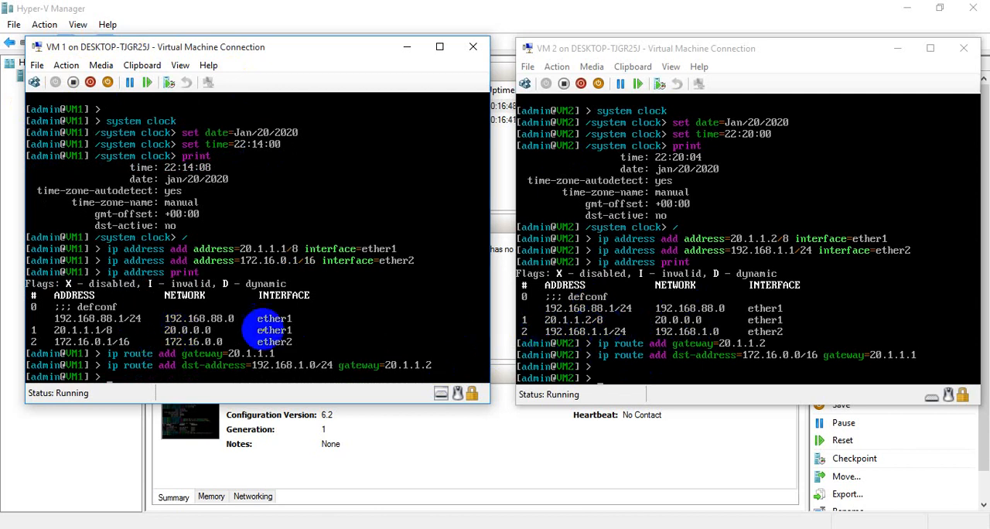
- Ping VM2's ether2 address 192.168.1.1 from the VM1 console, then stop the ping
text(ping)
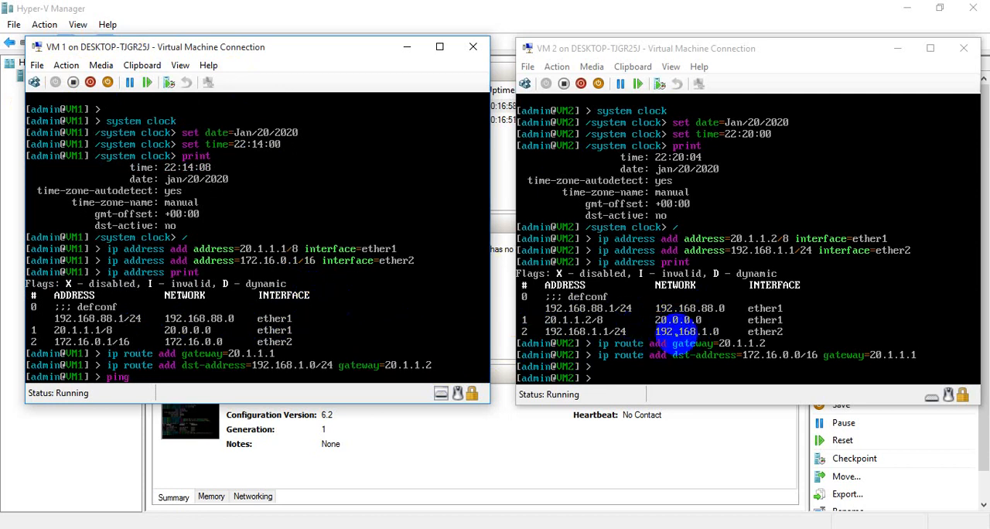
text(1)
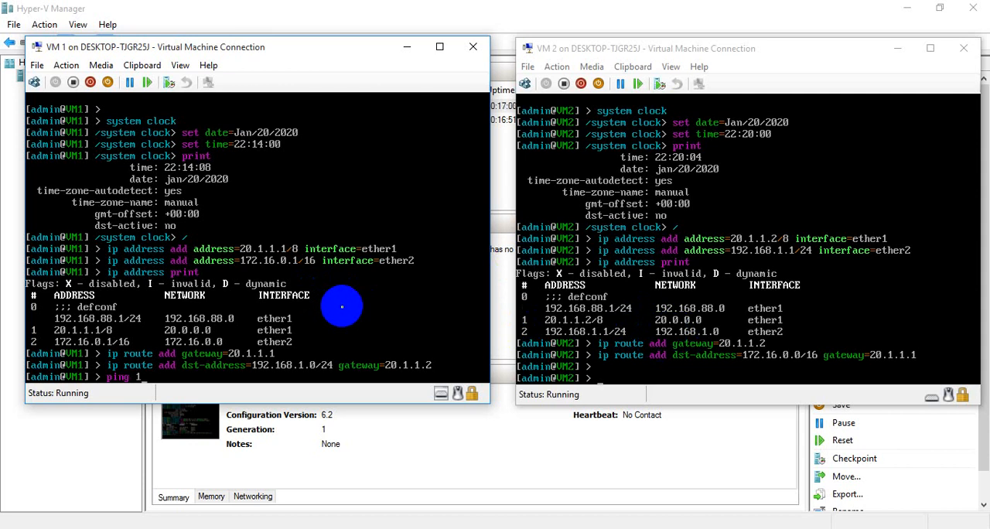
text(92.168.1.)
text(1.1)
key(Return)
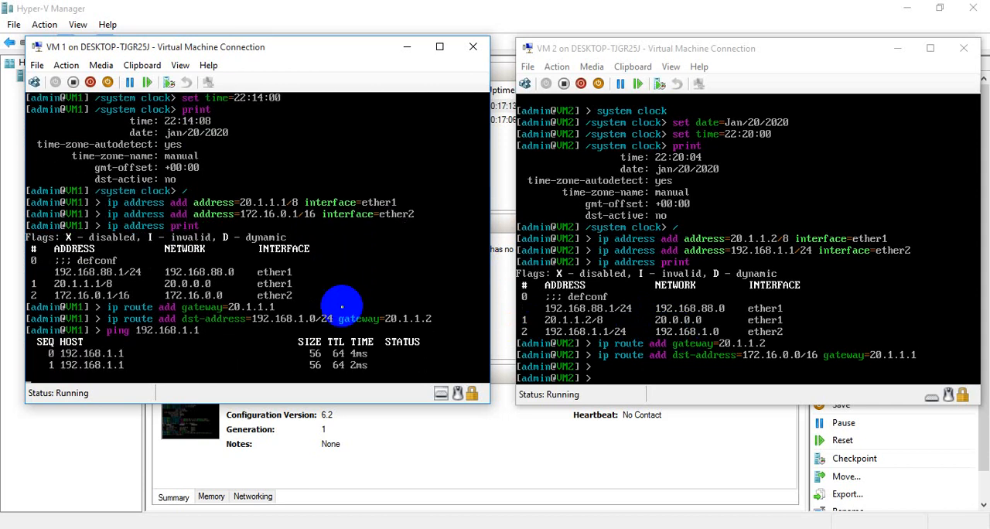
key(ctrl+c)
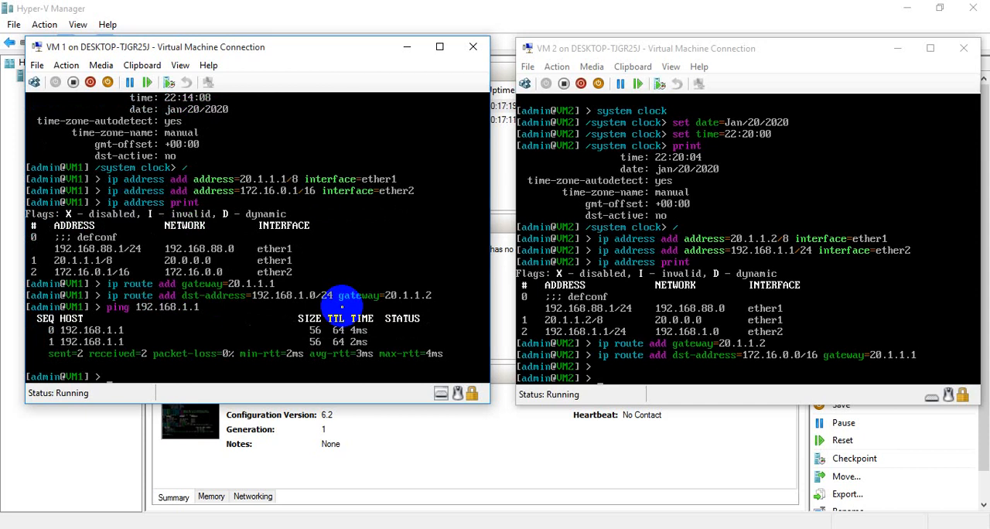
- Test the connection from VM1 to VM2's ether1 interface by pinging 20.1.1.2
key(Up)
key(BackSpace)
key(BackSpace)
key(BackSpace)
key(BackSpace)
key(BackSpace)
key(BackSpace)
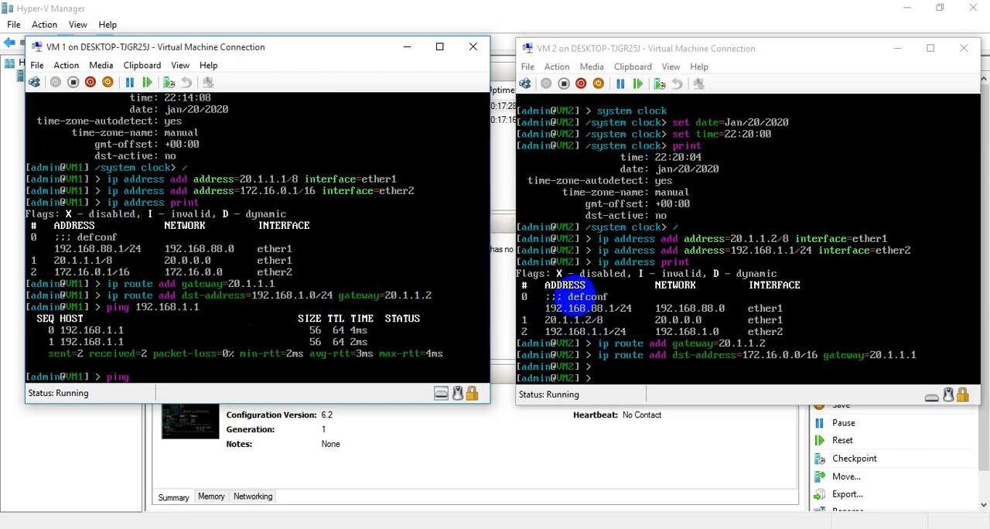
click(230, 338)
text(ping 20)
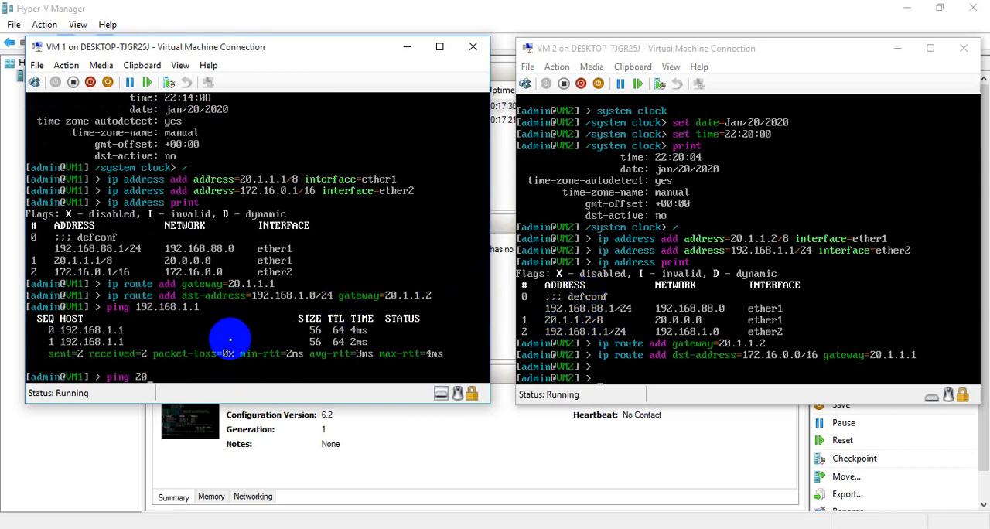
text(.1.1.2)
key(Return)
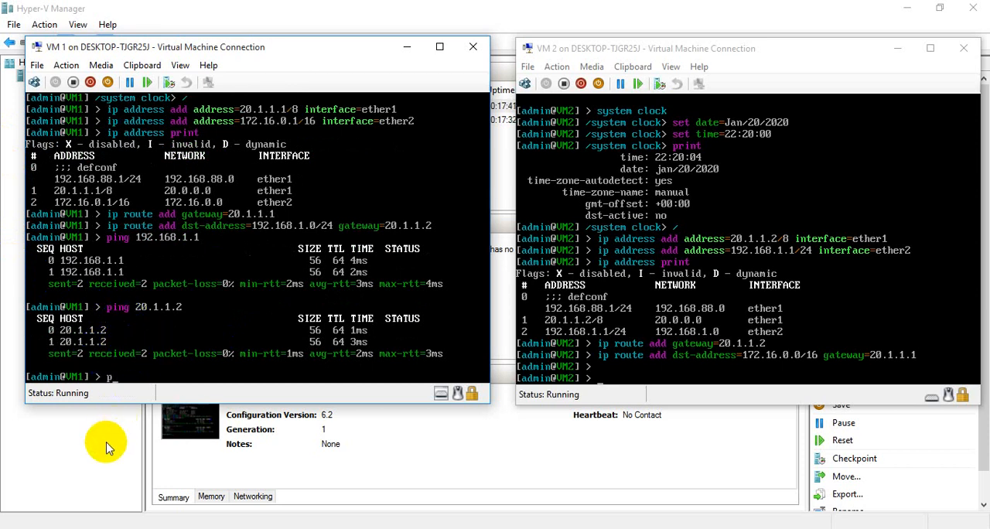
- Ping VM1's own ether2 address 172.16.0.1 from its console
text(ping 172.16.0.1)
key(Return)
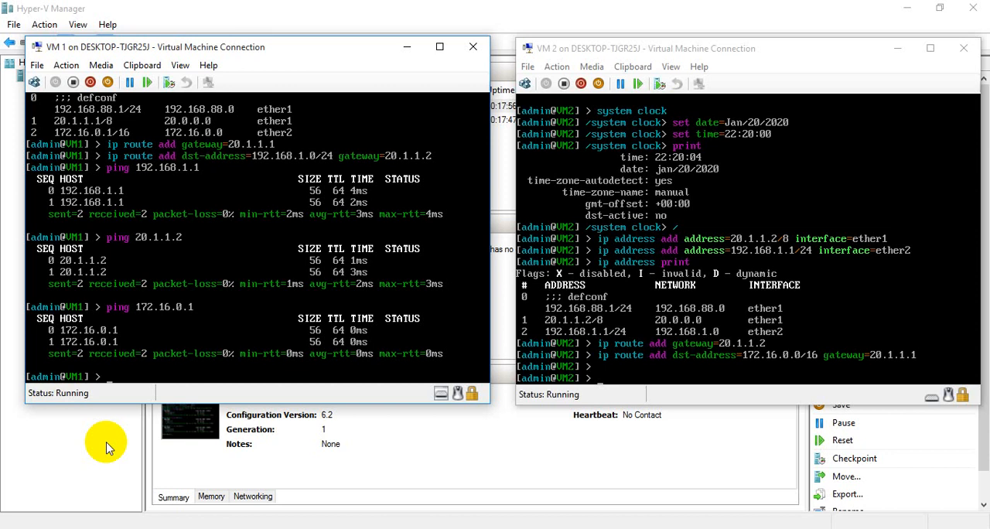
- Ping VM1's own ether1 address 20.1.1.1 from its console
text(ping 20.1.1.1)
key(Return)
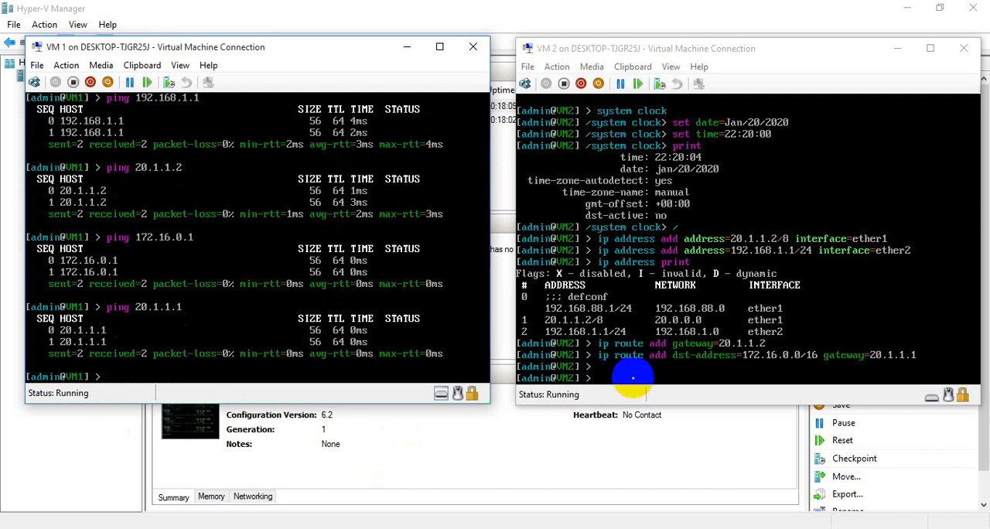
- Switch to the VM2 console and ping VM1's ether2 address 172.16.0.1
click(632, 377)
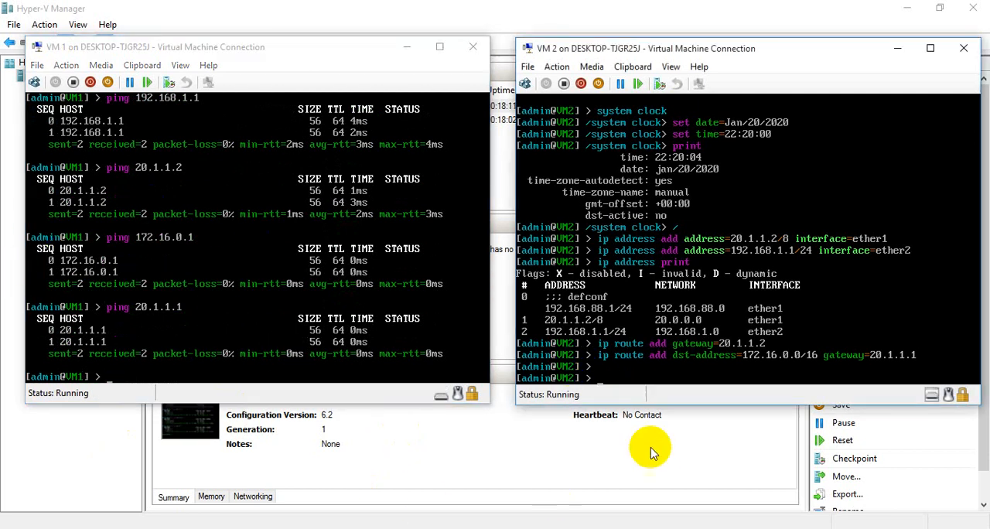
text(ping)
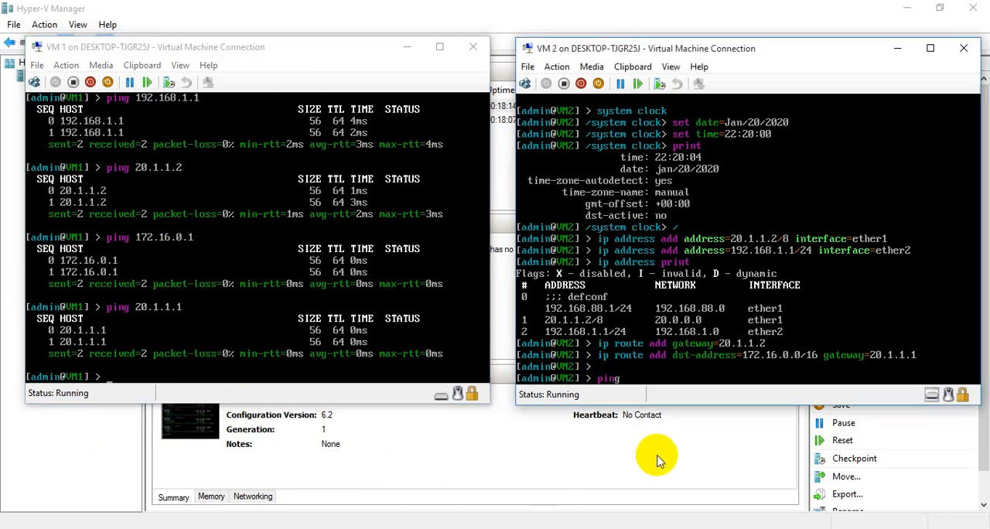
text( 172.16.0.1)
key(Return)
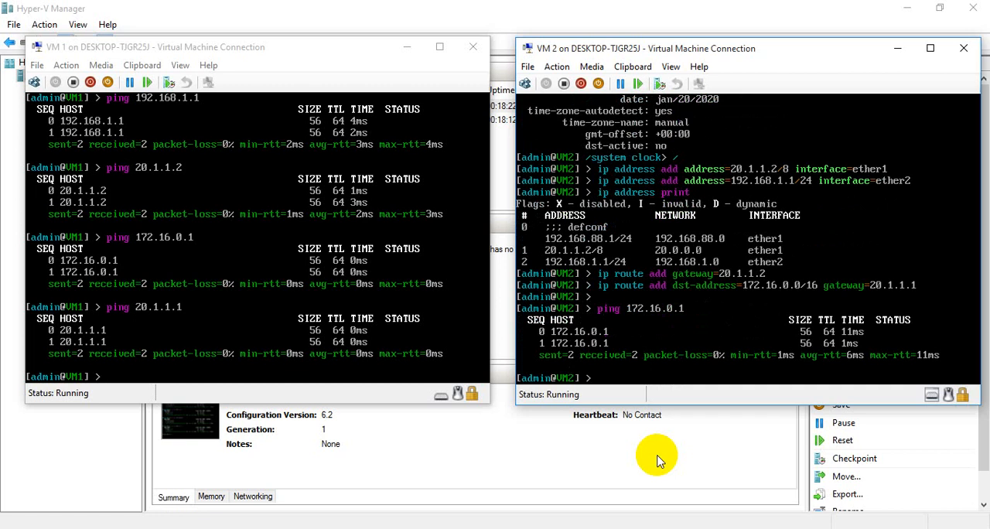
- Test the connection from VM2 to VM1's ether1 interface by pinging 20.1.1.1
click(173, 192)
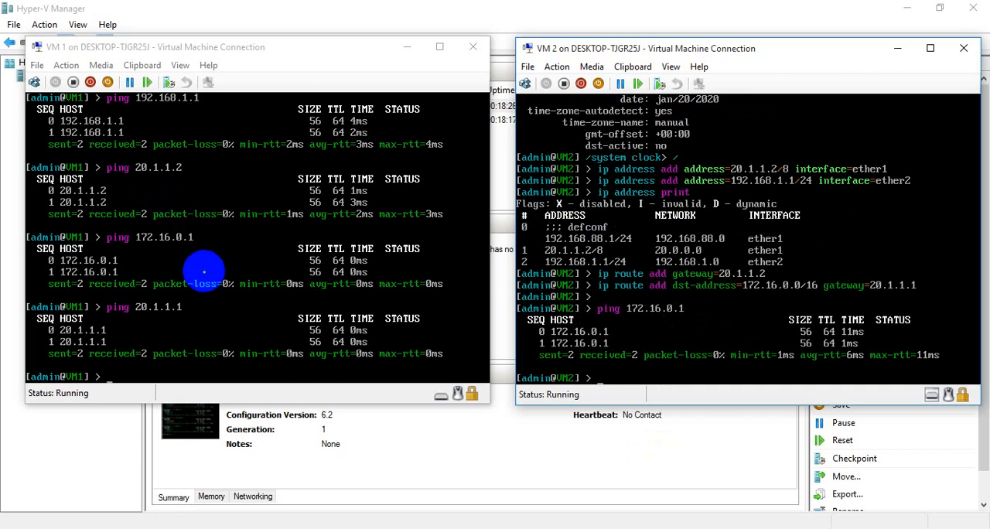
text(ping 20.1.1.1)
key(Return)
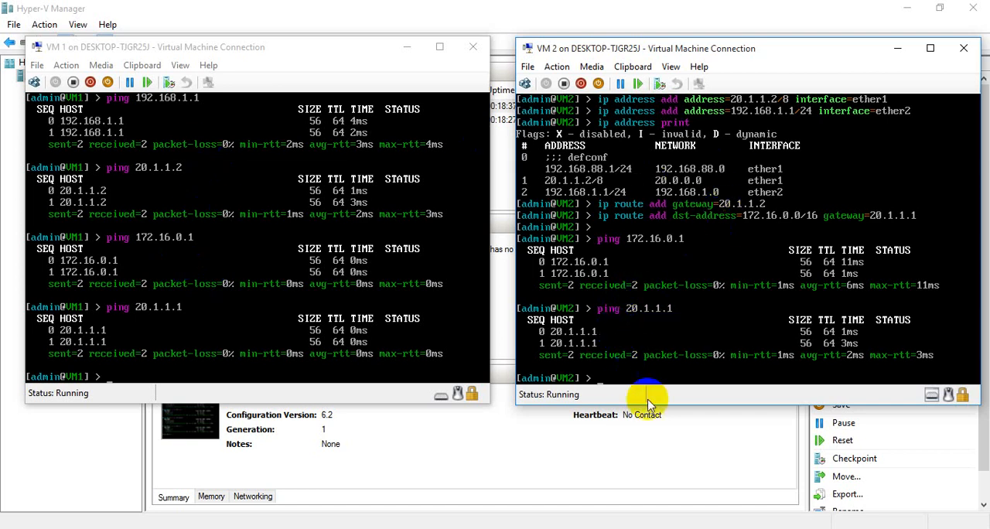
- Ping VM2's own ether2 address 192.168.1.1 from its console
text(pin)
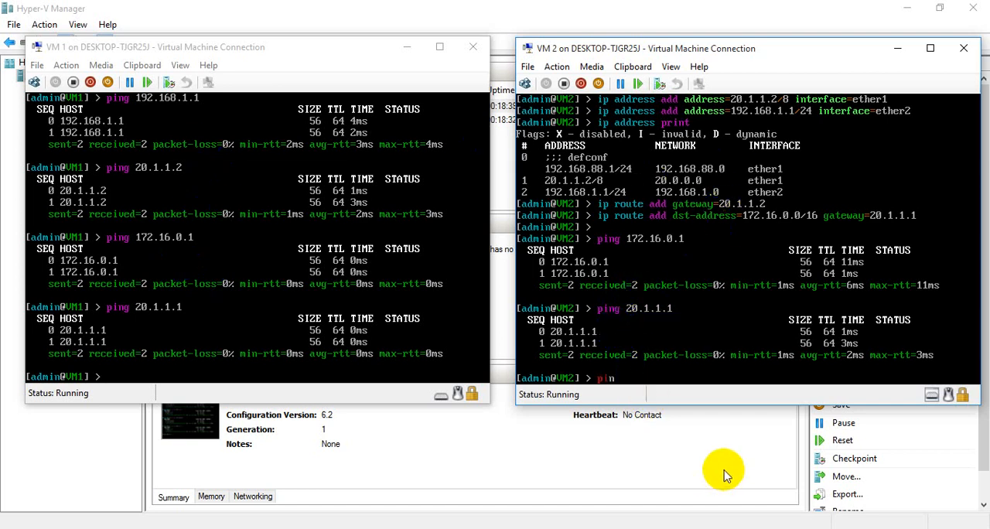
text(g 192.168.1.1)
key(Return)
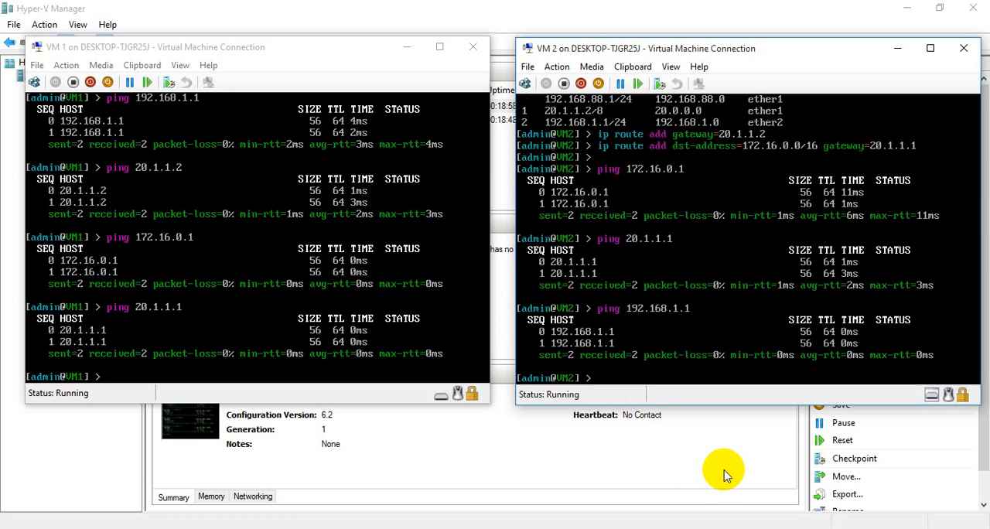
- Ping VM2's own ether1 address 20.1.1.2 from its console
text(ping 20.1.1.2)
key(Return)
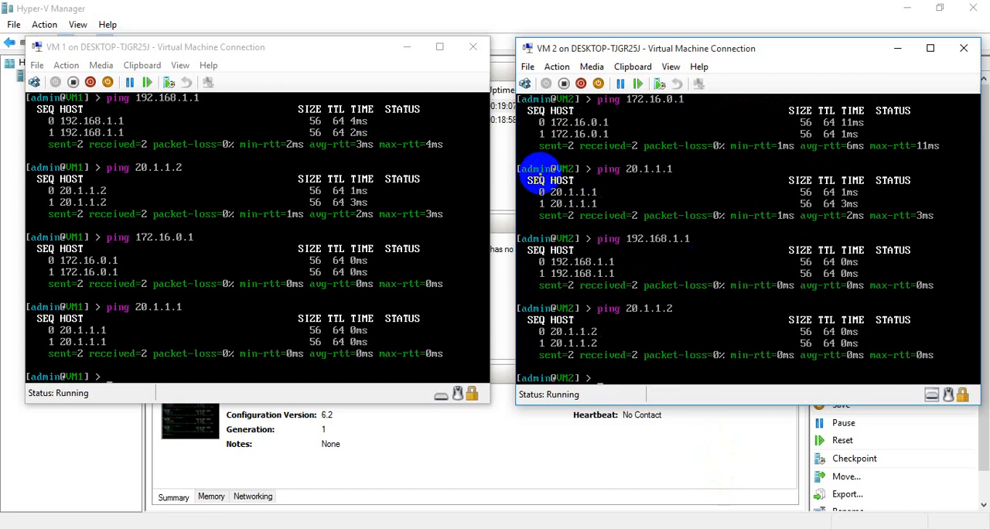
- Minimize both VM consoles and Hyper-V Manager, and open two WinBox windows from the desktop
click(404, 51)
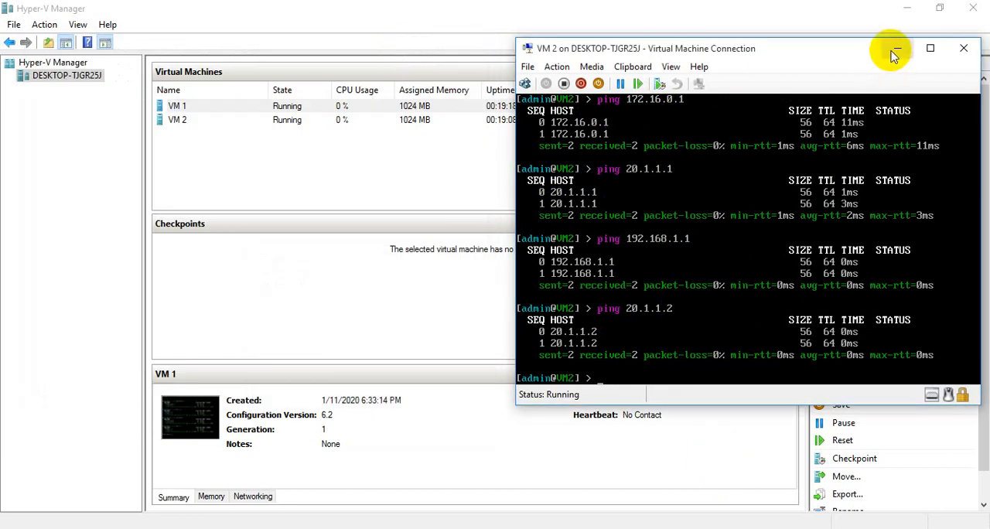
click(893, 48)
click(903, 10)
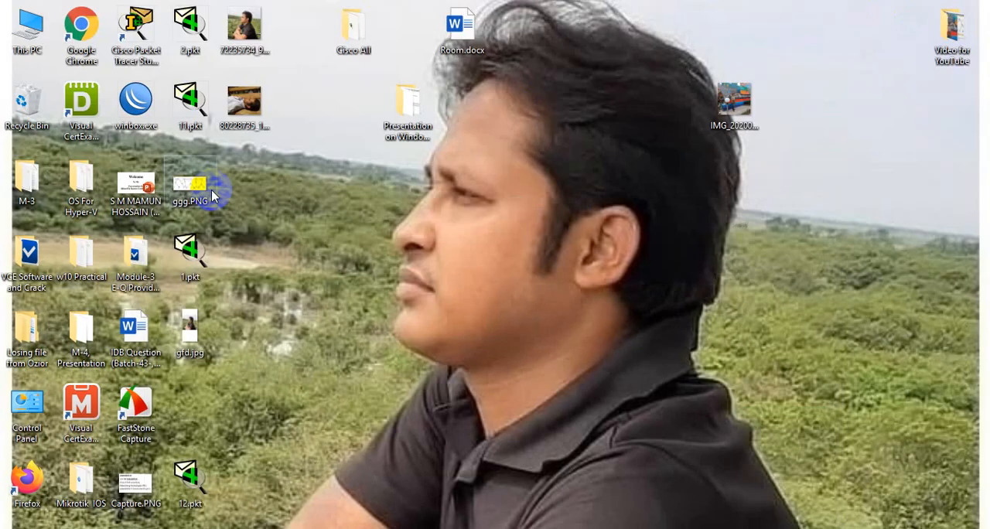
click(129, 109)
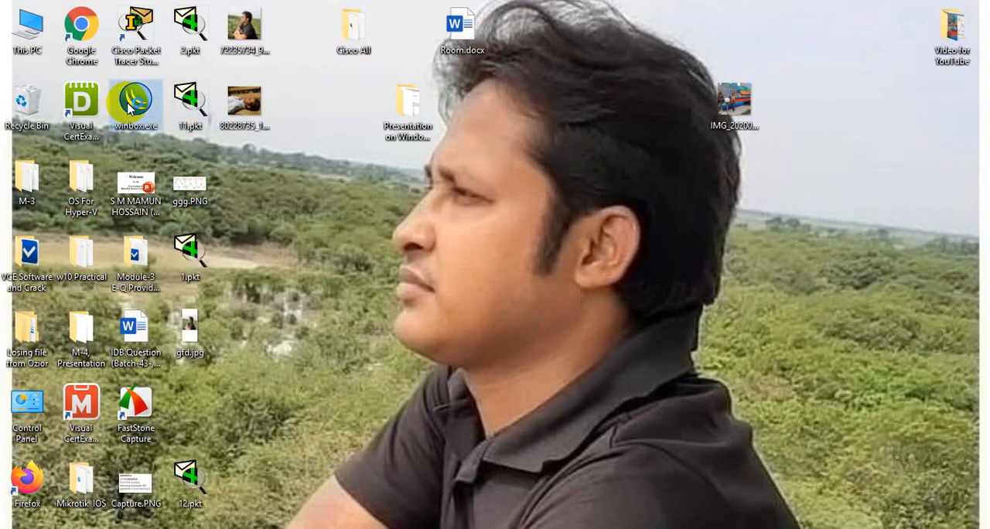
double_click(129, 108)
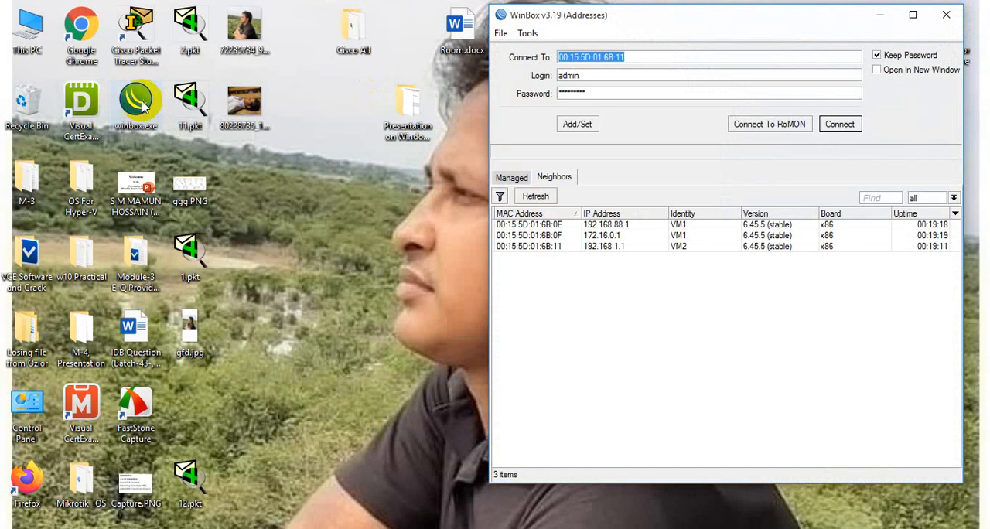
double_click(141, 109)
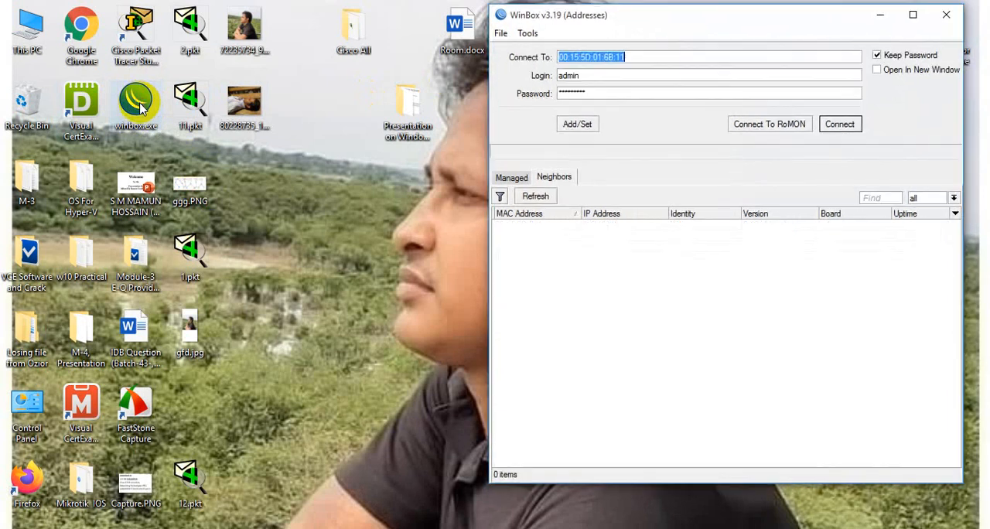
- Arrange the two WinBox windows side by side and enlarge both to the full screen height
drag(720, 26, 246, 28)
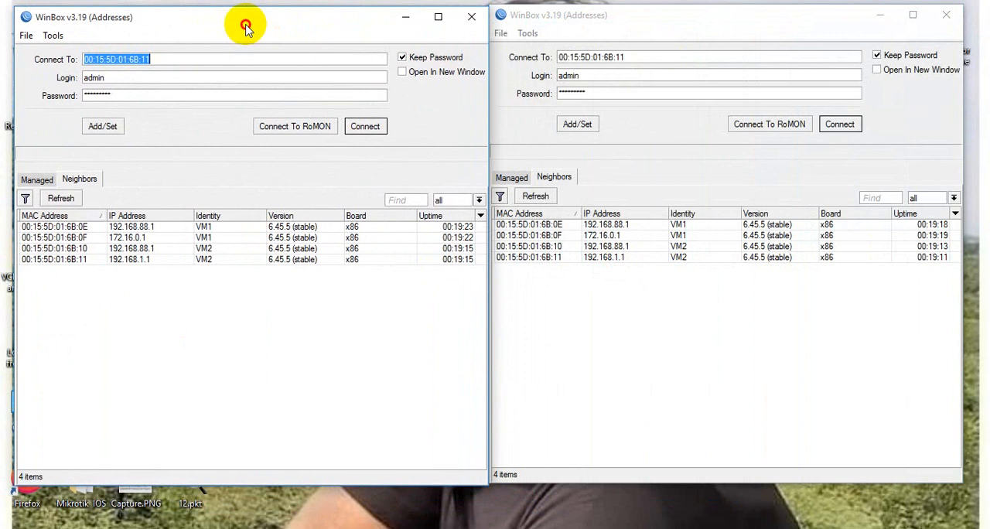
drag(229, 485, 232, 528)
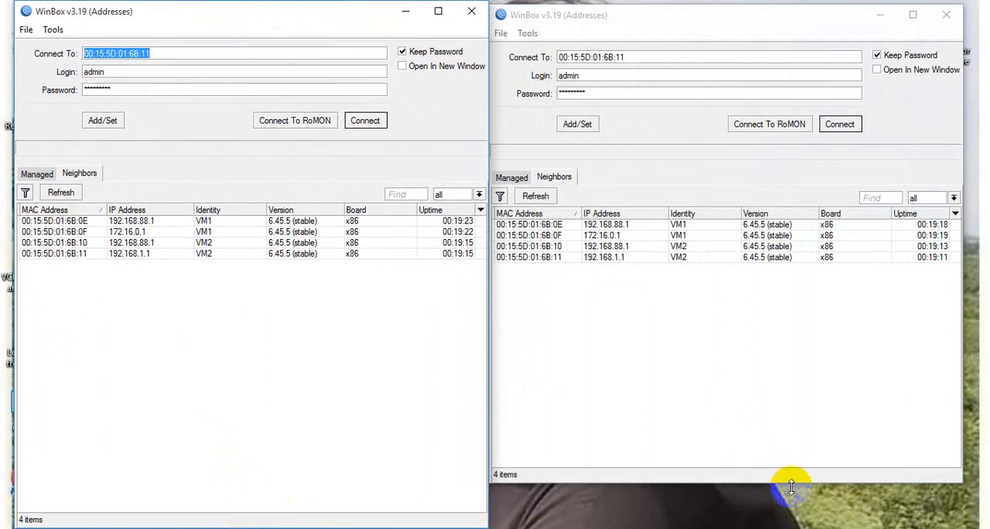
drag(791, 485, 789, 518)
drag(687, 27, 698, 20)
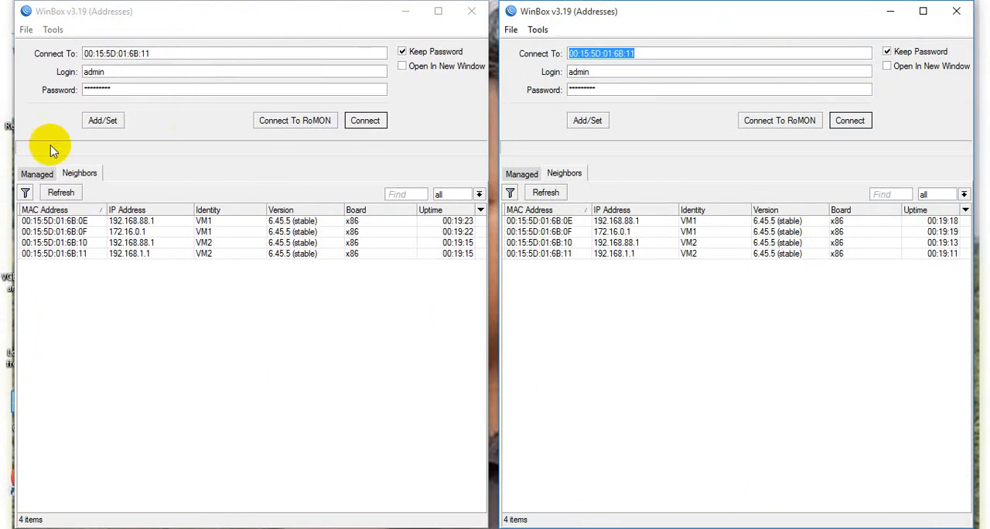
- Connect to VM2 through neighbor 00:15:5D:01:6B:11 with the saved admin login, dismiss the license notice, and extend its window to full screen height
click(77, 253)
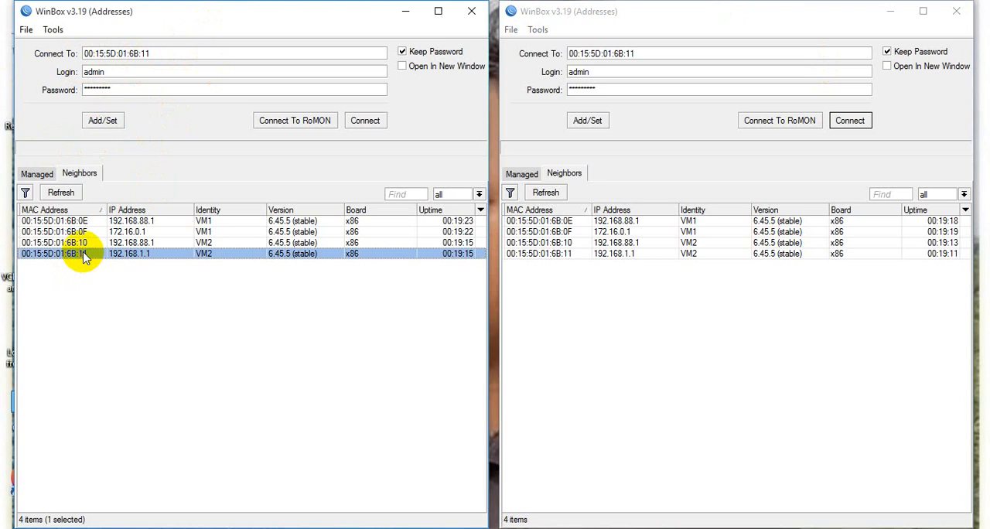
click(168, 52)
click(115, 89)
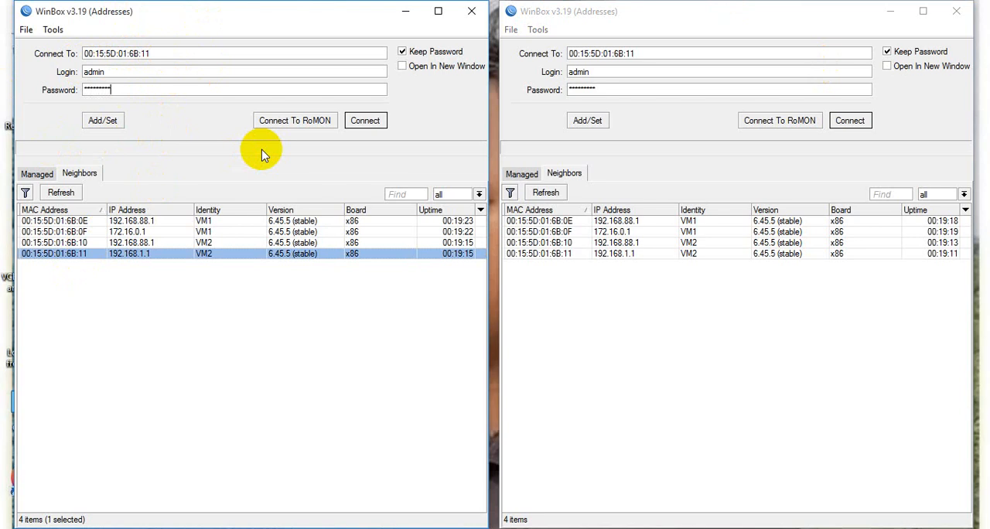
click(357, 124)
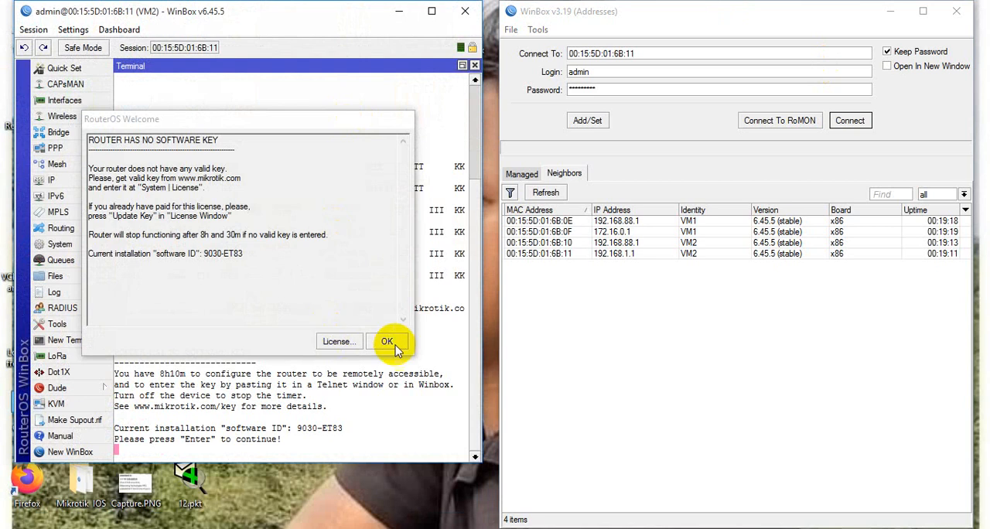
click(391, 343)
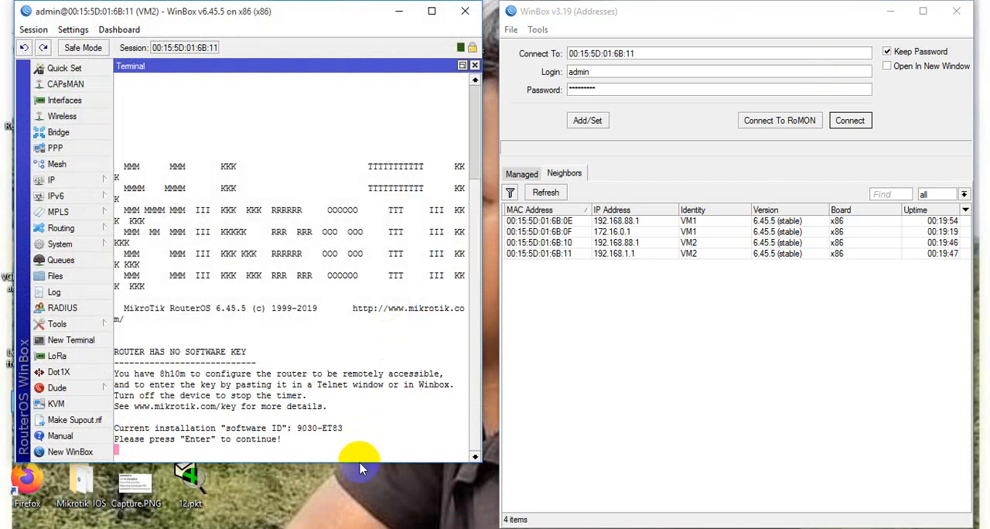
drag(357, 463, 370, 515)
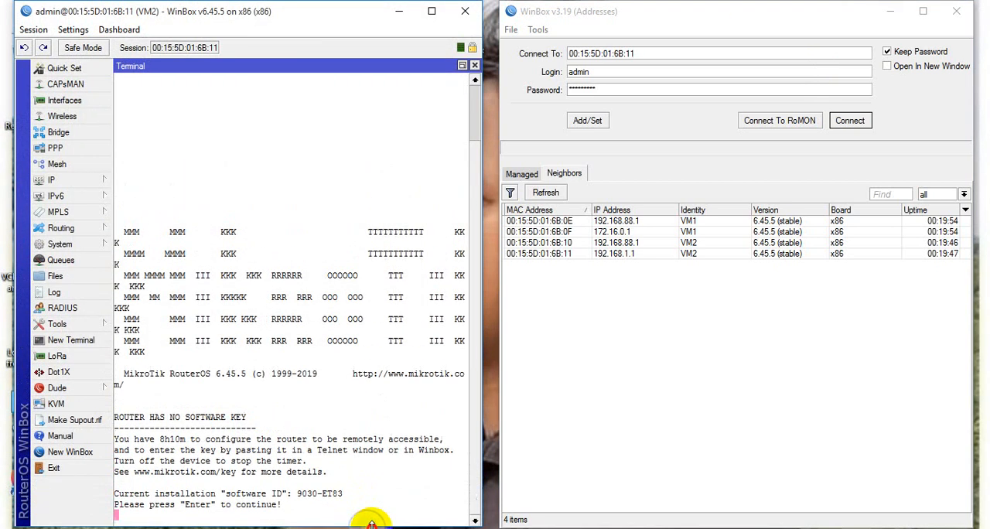
- Connect the second WinBox to VM1 through neighbor 00:15:5D:01:6B:0F, dismiss the license notice, and extend its window to full screen height
click(613, 89)
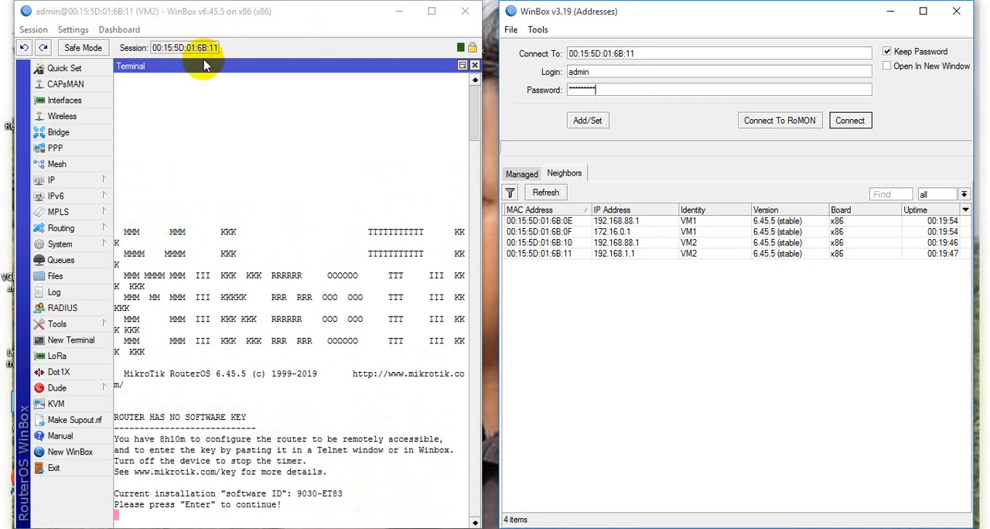
click(575, 236)
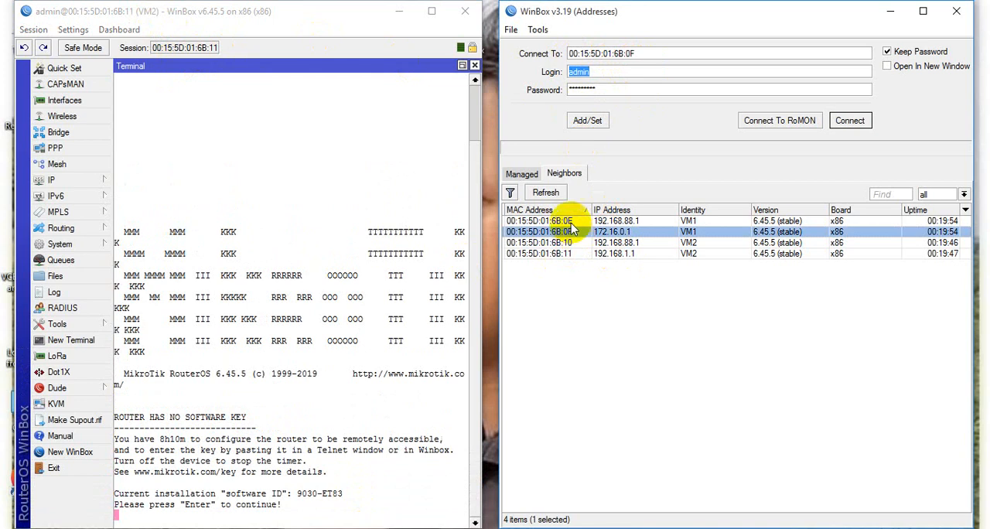
click(620, 89)
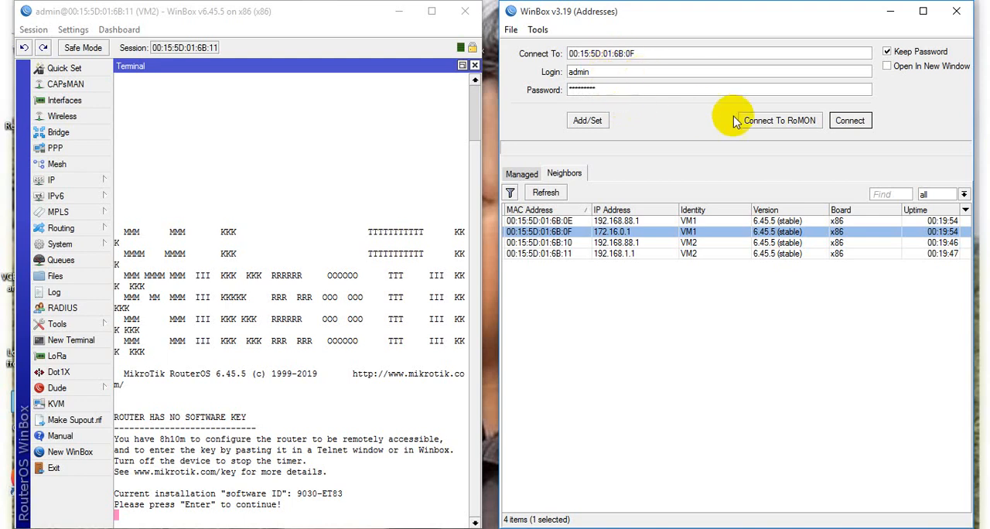
click(850, 121)
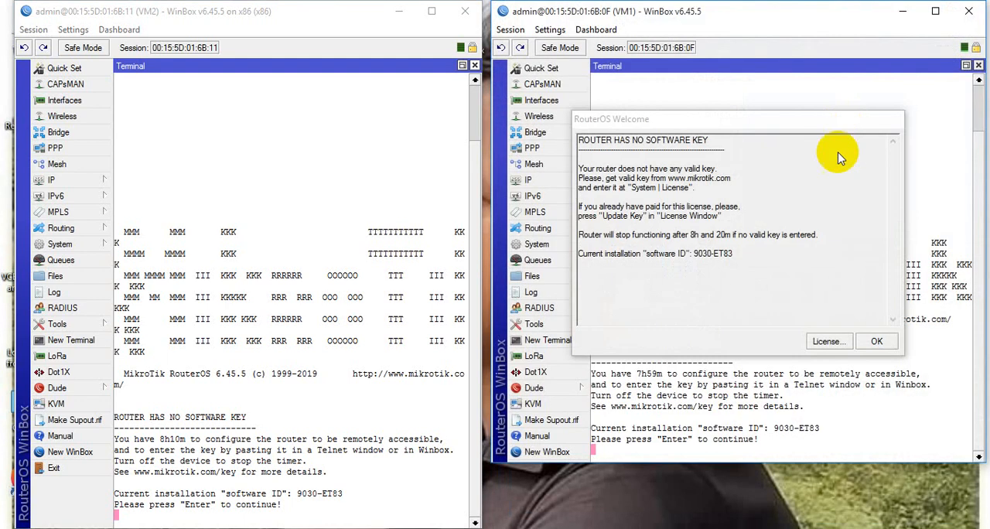
click(875, 341)
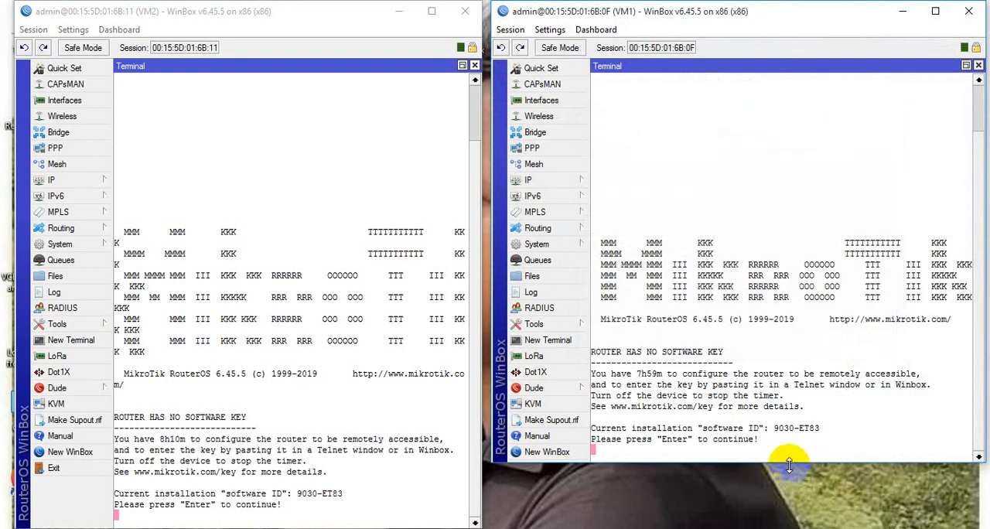
drag(787, 462, 784, 514)
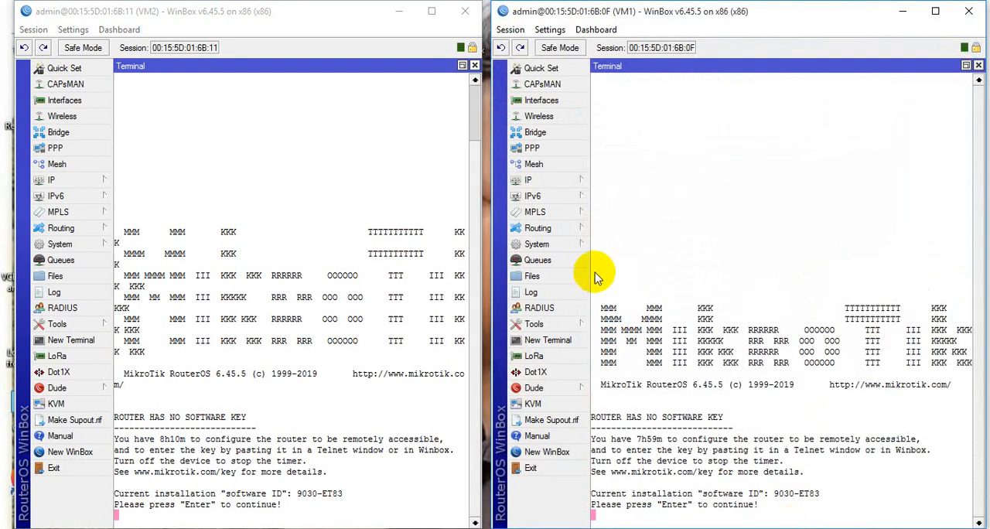
- Open a new terminal in the VM1 session and in the VM2 session, maximizing each within its window
click(549, 340)
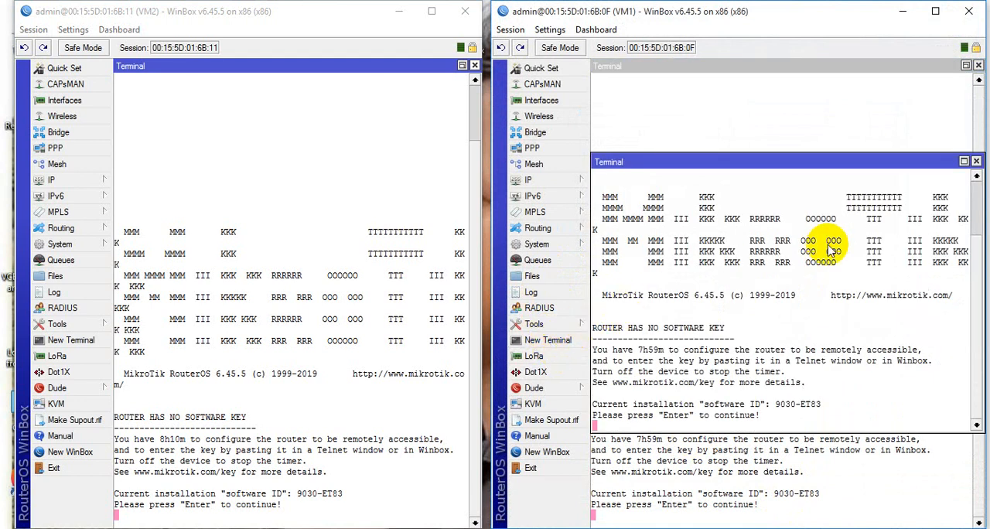
click(964, 161)
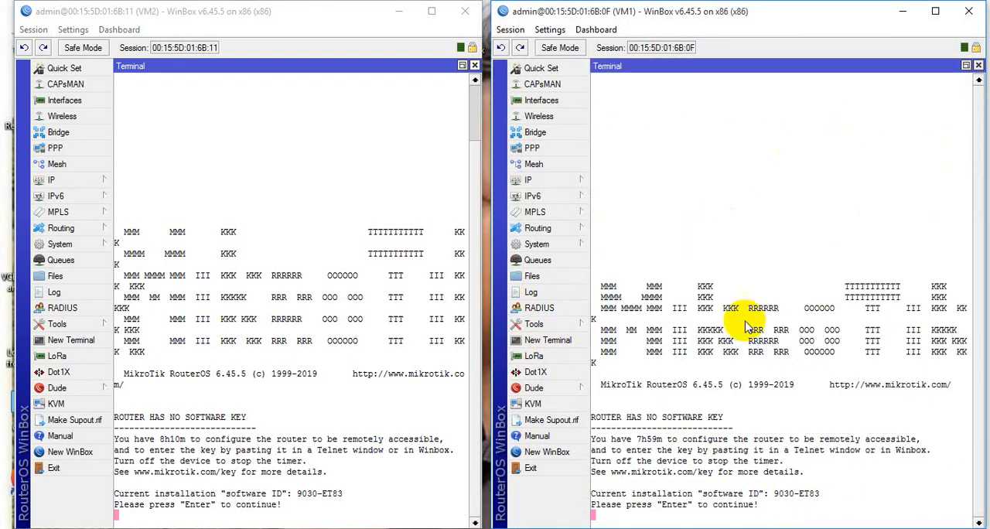
click(70, 344)
click(460, 161)
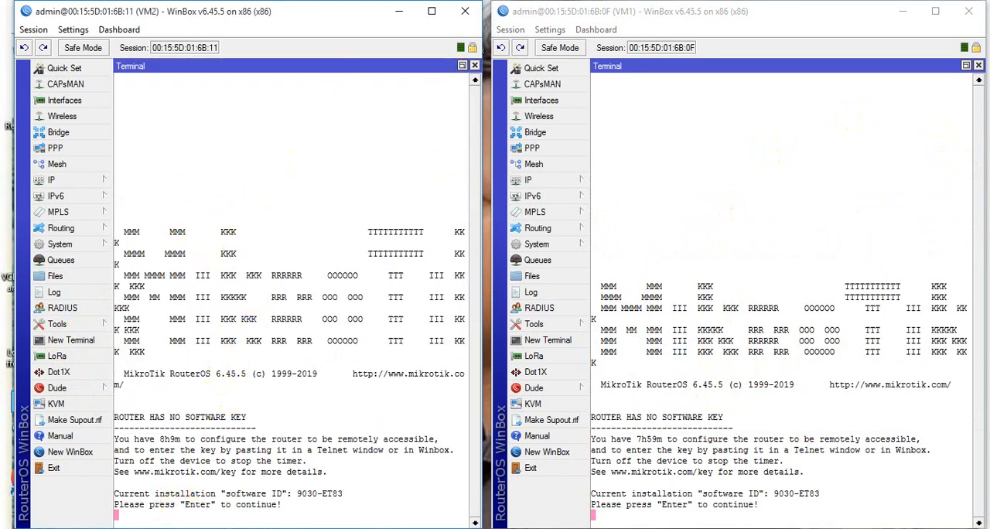
- Continue past the license text in VM2's terminal and fill the view with empty prompt lines
key(Return)
key(Return)
key(Return)
key(Return)
key(Return)
key(Return)
key(Return)
key(Return)
key(Return)
key(Return)
key(Return)
key(Return)
key(Return)
key(Return)
key(Return)
key(Return)
key(Return)
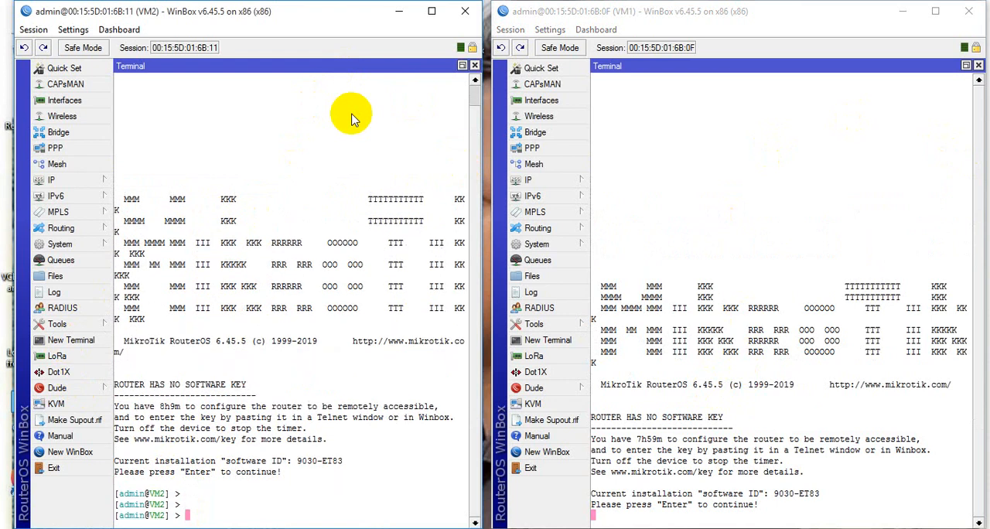
key(Return)
key(Return)
key(Return)
key(Return)
key(Return)
key(Return)
key(Return)
key(Return)
key(Return)
key(Return)
key(Return)
key(Return)
key(Return)
key(Return)
key(Return)
key(Return)
key(Return)
key(Return)
key(Return)
key(Return)
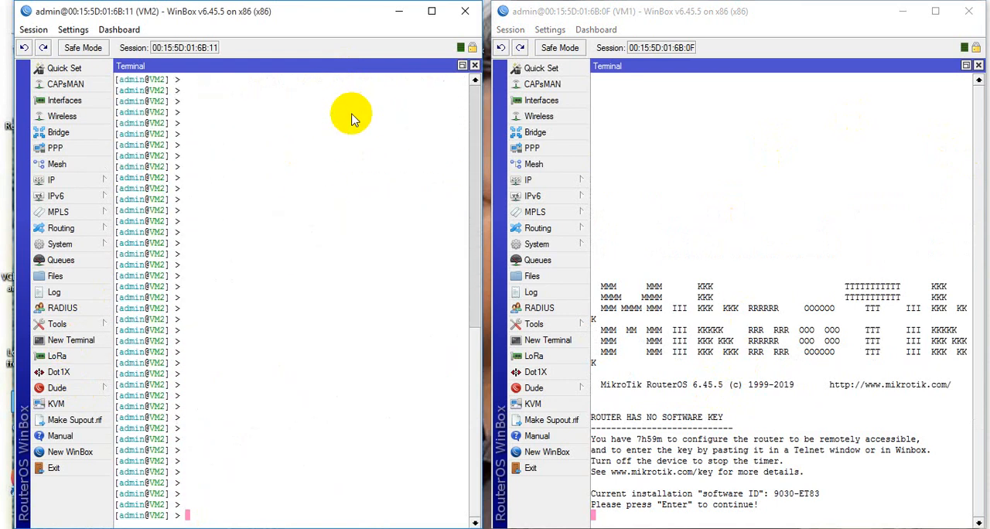
- Continue past the license text in VM1's terminal and fill the view with empty prompt lines
click(623, 519)
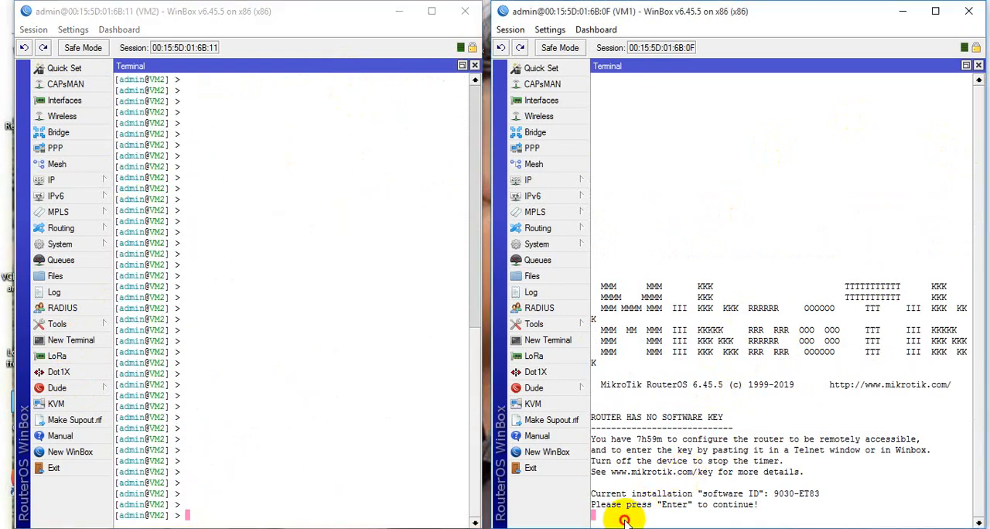
key(Return)
key(Return)
key(Return)
key(Return)
key(Return)
key(Return)
key(Return)
key(Return)
key(Return)
key(Return)
key(Return)
key(Return)
key(Return)
key(Return)
key(Return)
key(Return)
key(Return)
key(Return)
key(Return)
key(Return)
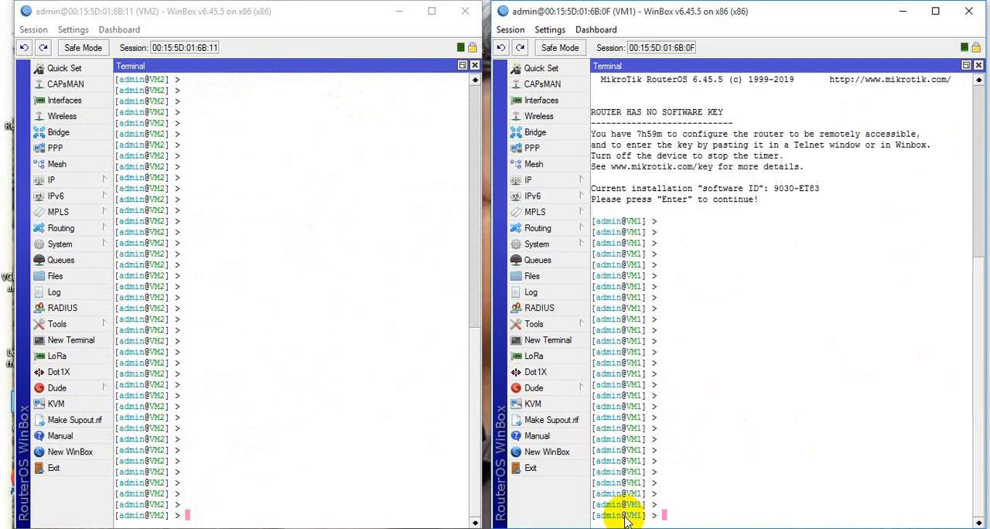
key(Return)
key(Return)
key(Return)
key(Return)
key(Return)
key(Return)
key(Return)
key(Return)
key(Return)
key(Return)
key(Return)
key(Return)
key(Return)
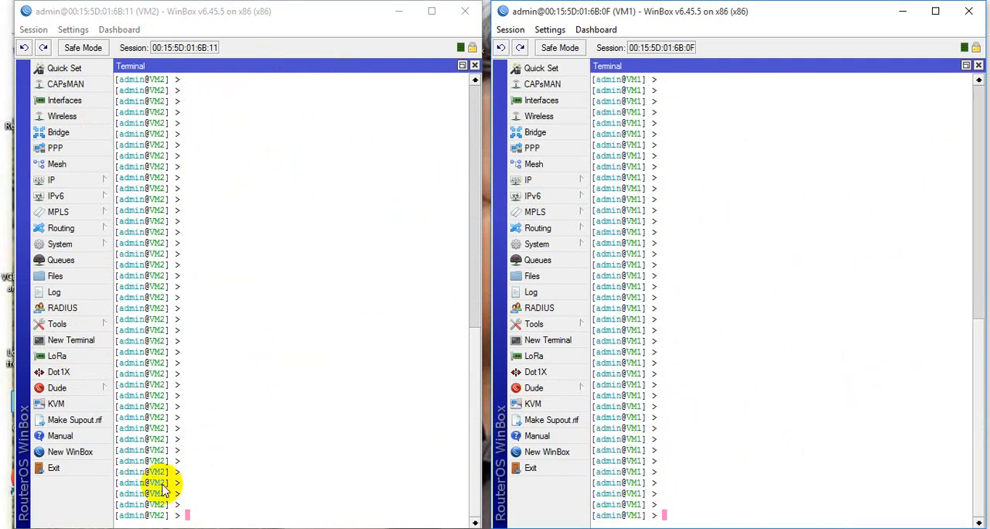
- Enter a ping command in VM2's terminal for VM1's address in the 172.16 range
click(201, 516)
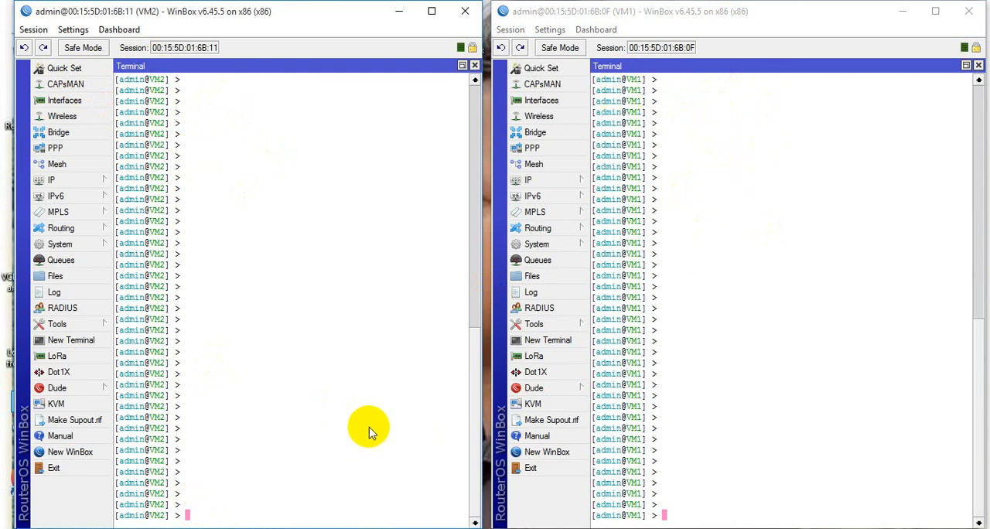
text(ing)
text(172.16.0.1)
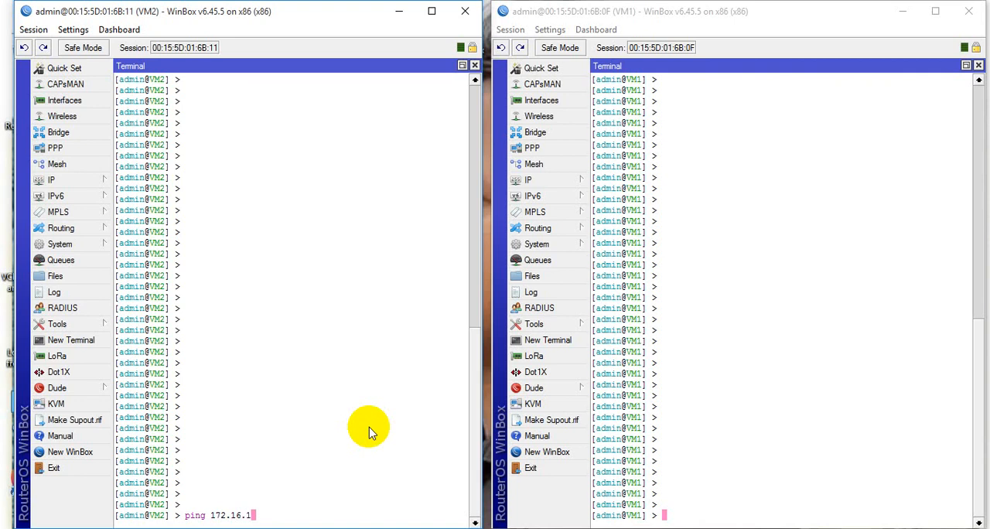
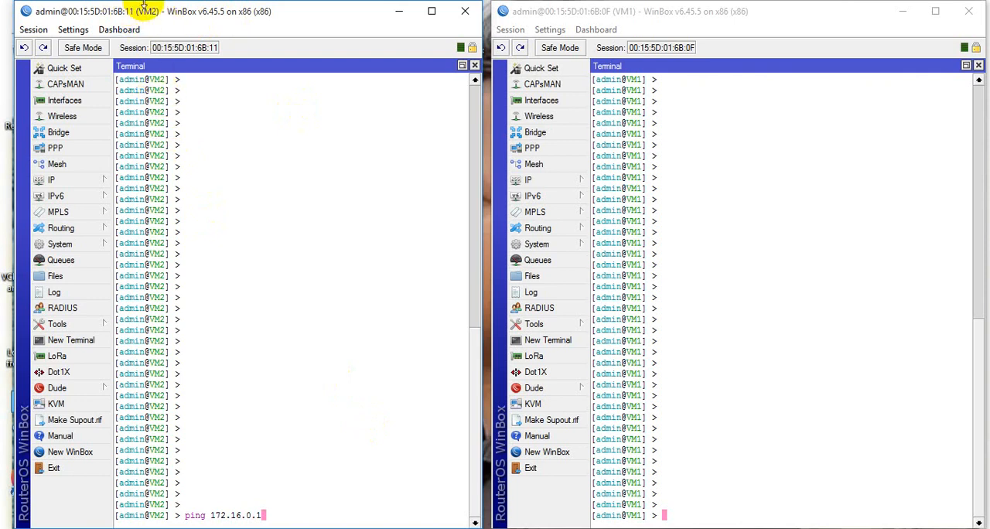
- Run the entered ping to 172.16.0.1 in VM2's terminal and stop it after two replies
click(634, 17)
click(177, 29)
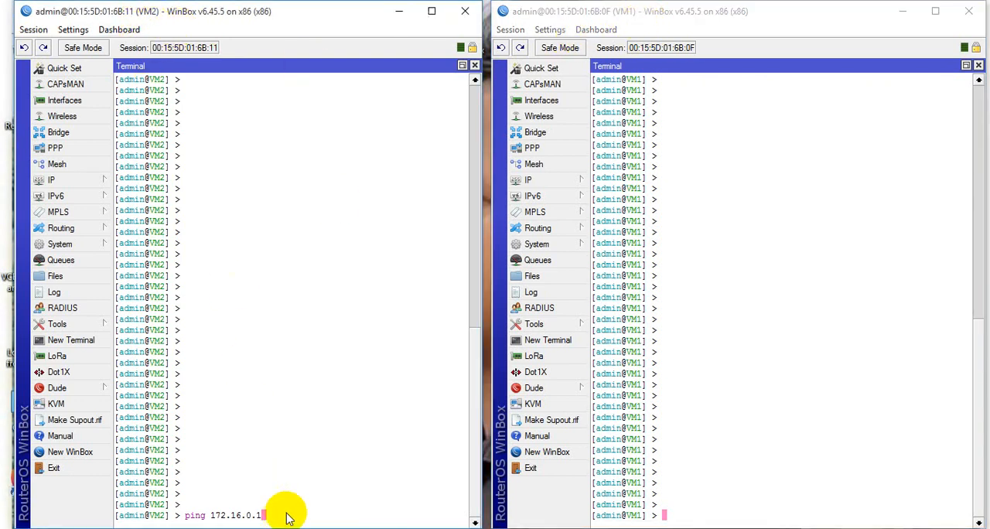
key(Return)
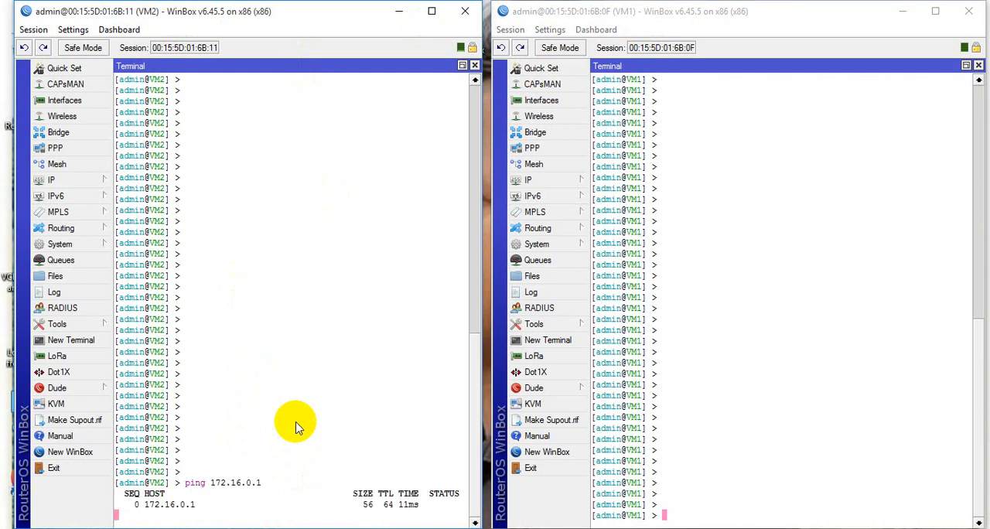
key(ctrl+c)
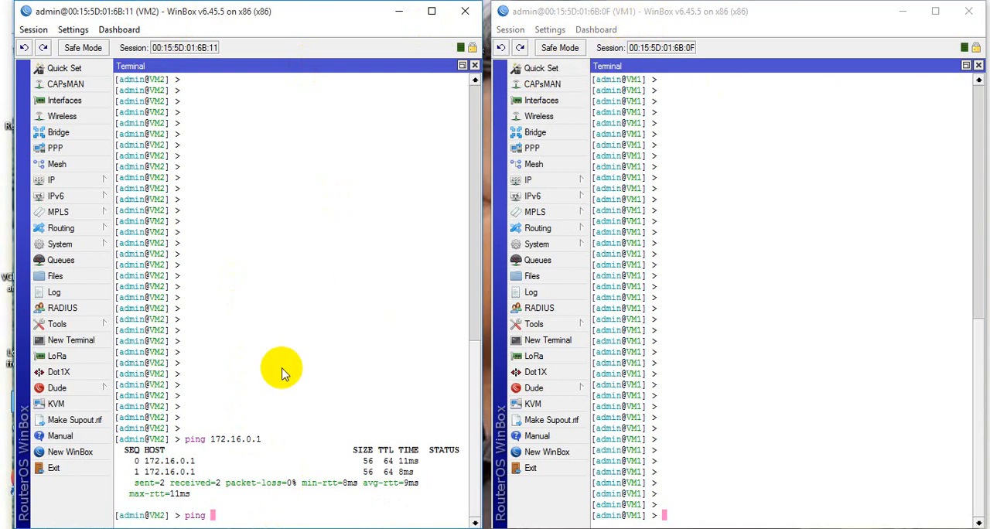
- Ping VM1's address 20.1.1.1 from VM2's terminal and stop after two replies
text(20.1.1.1)
key(Return)
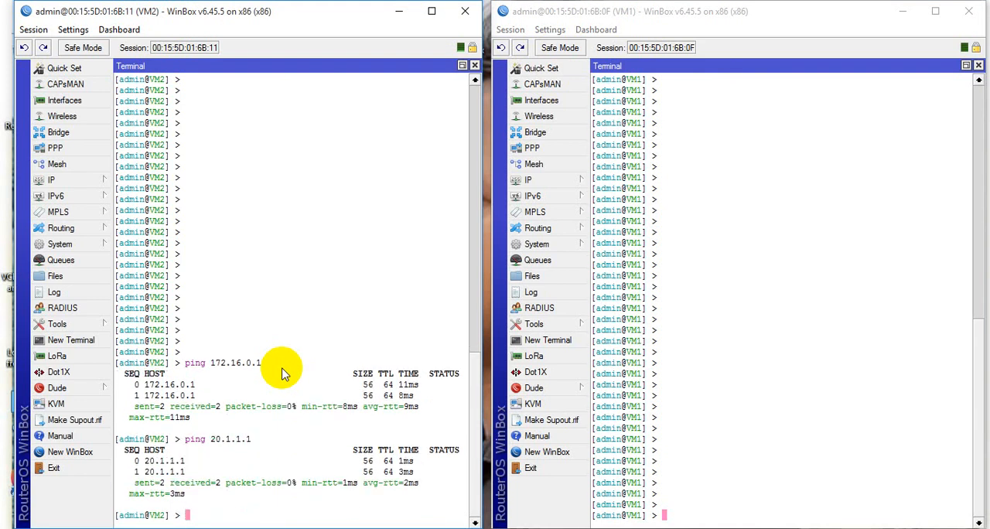
- Ping 192.168.1.1 from VM2's terminal and stop after two replies
text(ping 192.168.)
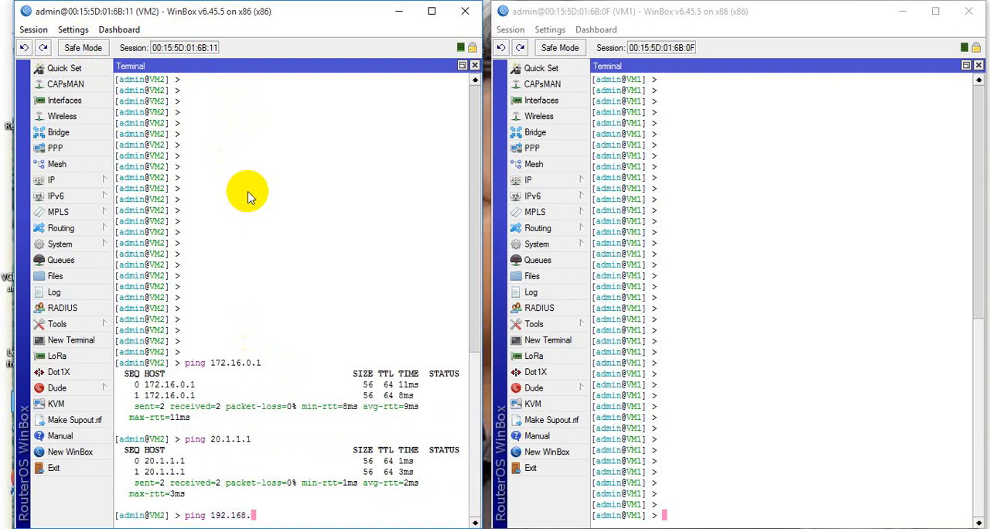
text(1.1)
key(Return)
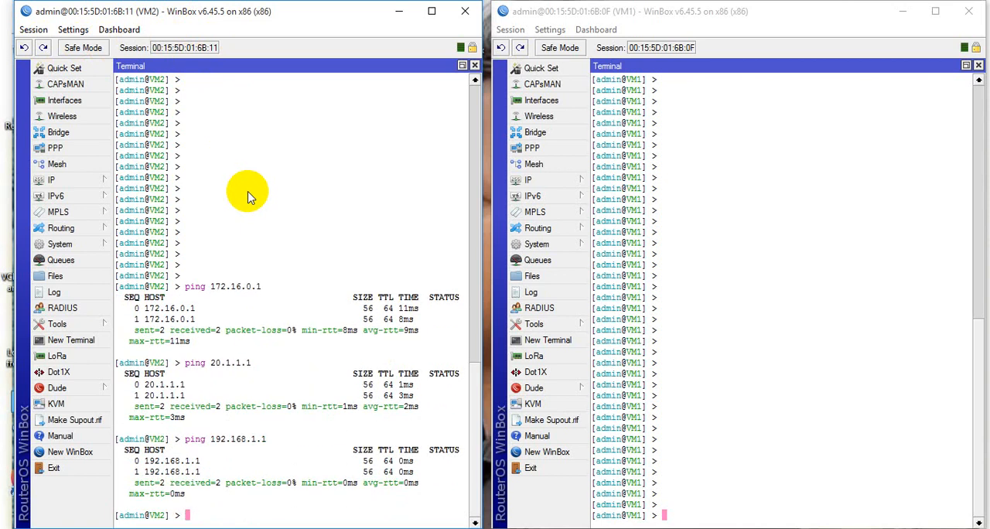
- Ping VM2's own address 20.1.1.2 from VM2's terminal and stop after two replies
text(ping 20)
text(.1.1.2)
key(Return)
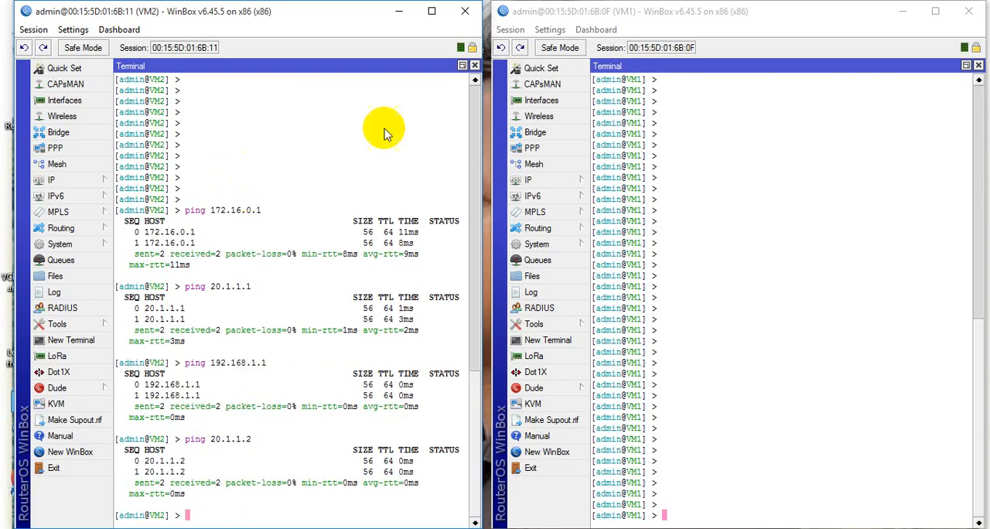
- Switch to VM1's terminal and ping VM2's address 192.168.1.1, correcting the mistyped command before running it
click(698, 502)
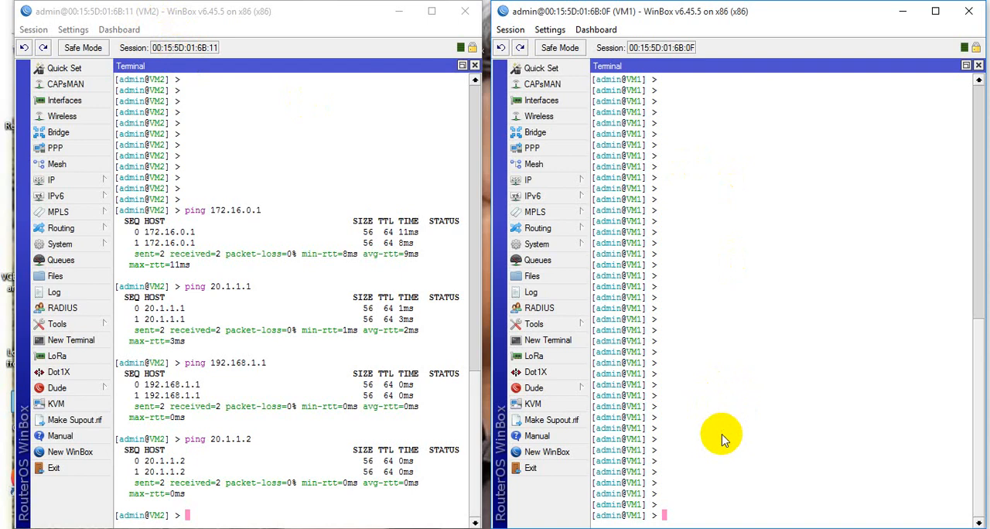
text(ng)
text(ping 192)
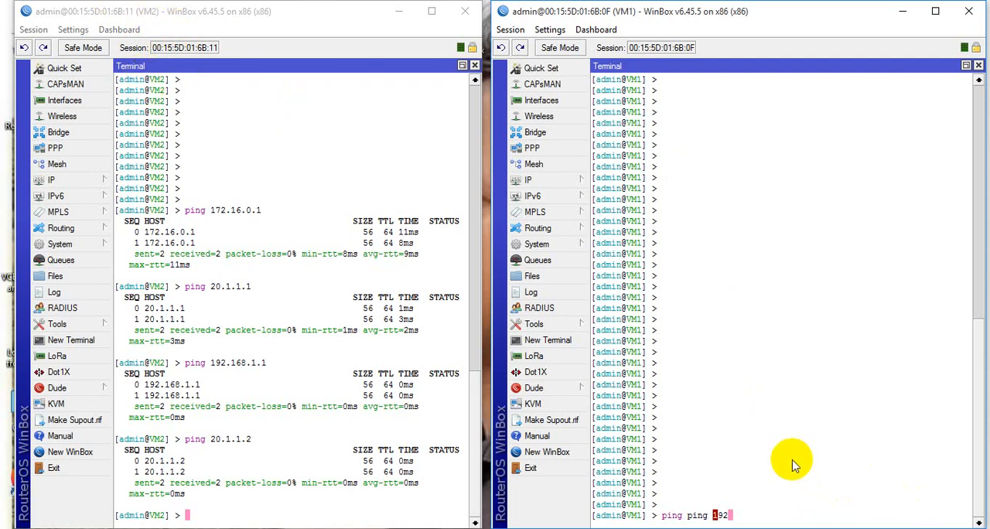
text(.)
key(BackSpace)
key(BackSpace)
key(BackSpace)
key(BackSpace)
key(BackSpace)
key(BackSpace)
key(BackSpace)
key(BackSpace)
key(BackSpace)
key(BackSpace)
text(192.168.1.1)
key(Return)
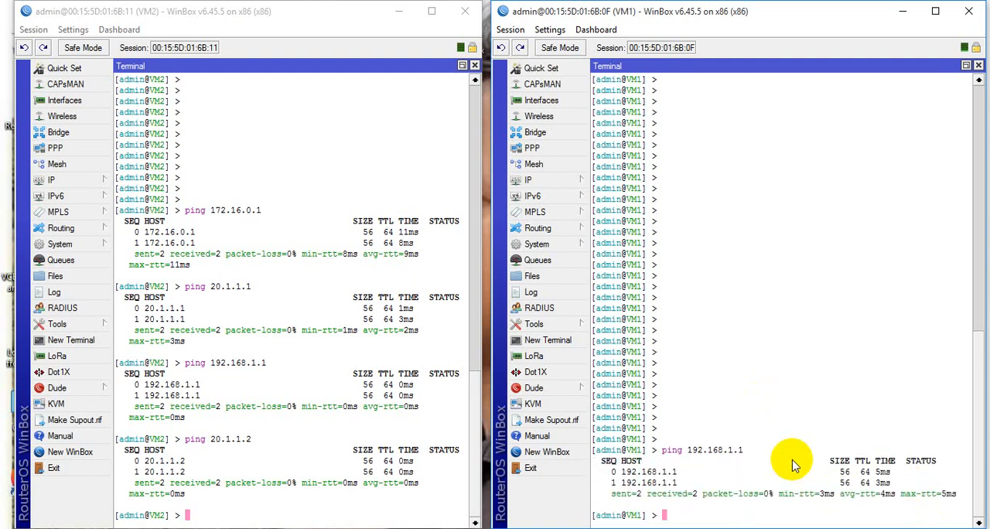
- Ping VM2's address 20.1.1.2 from VM1's terminal and stop after two replies
text(ping)
text(20.1.1.2)
key(Return)
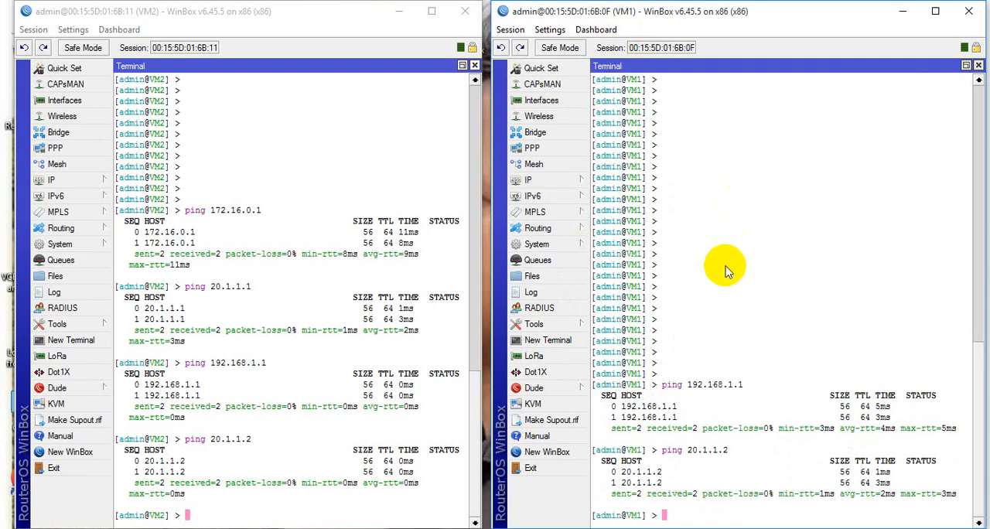
- Ping VM1's own address 172.16.0.1 from VM1's terminal and stop after two replies
text(ping 172.16.0.1)
key(Return)
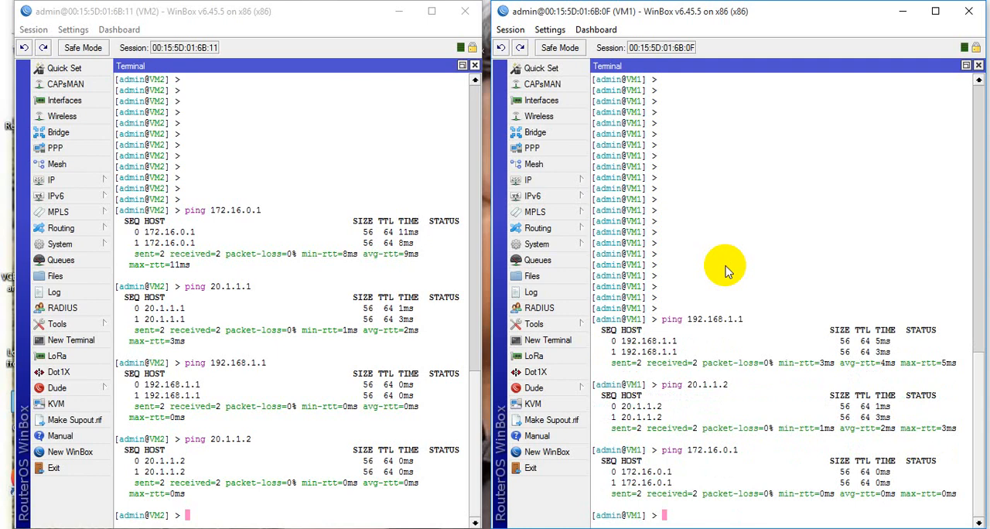
- Ping VM1's own address 20.1.1.1 from VM1's terminal and stop after two replies
text(ping 20.1.1.1)
key(Return)
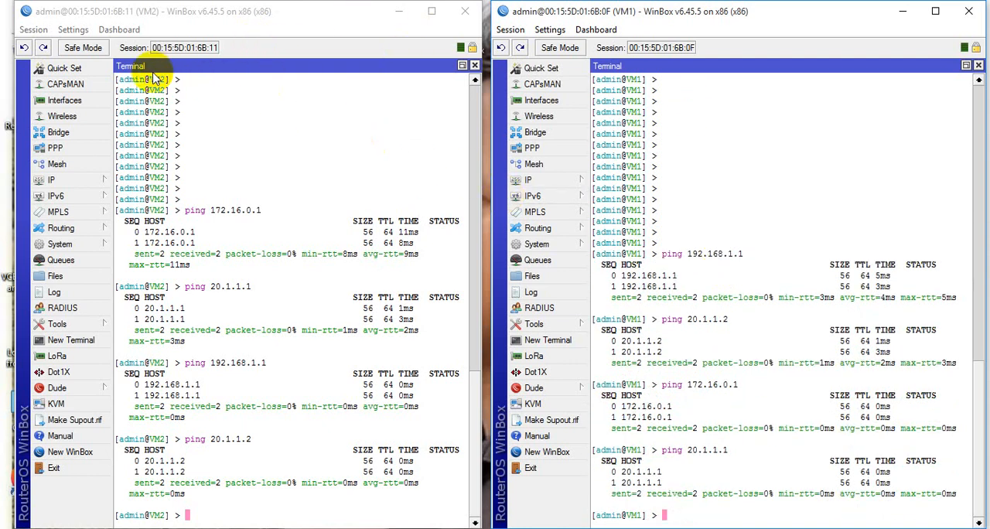
- Minimize both WinBox windows and bring up the VM 2 and VM 1 Virtual Machine Connection consoles in Hyper-V
click(397, 11)
click(903, 11)
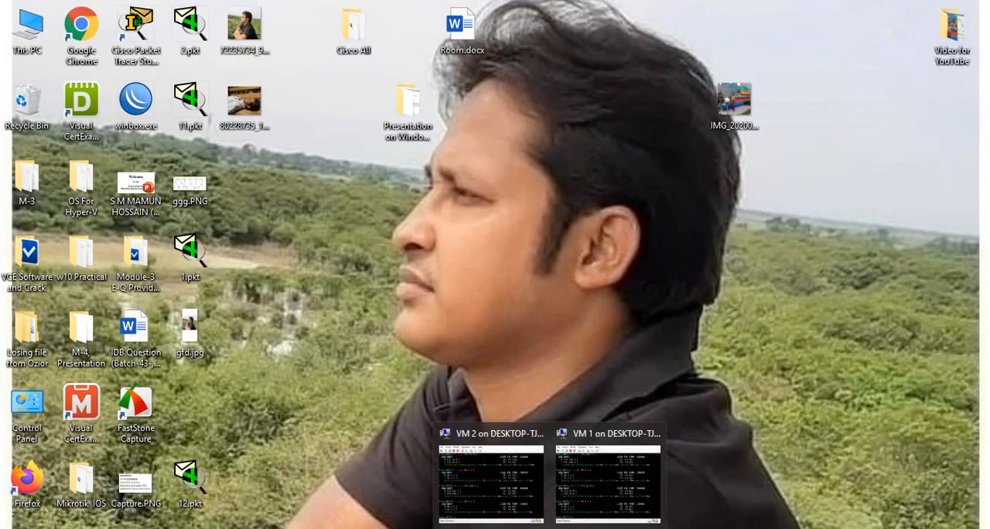
click(517, 499)
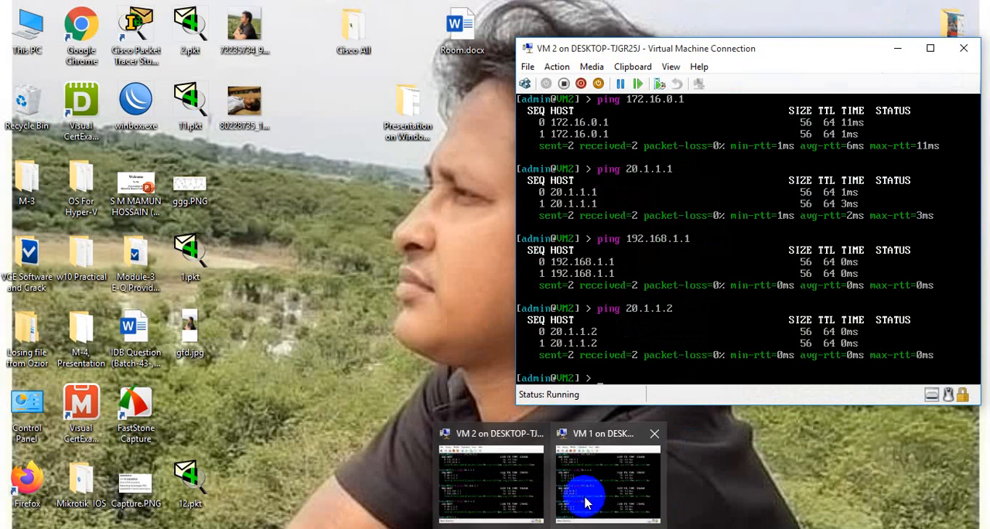
click(585, 490)
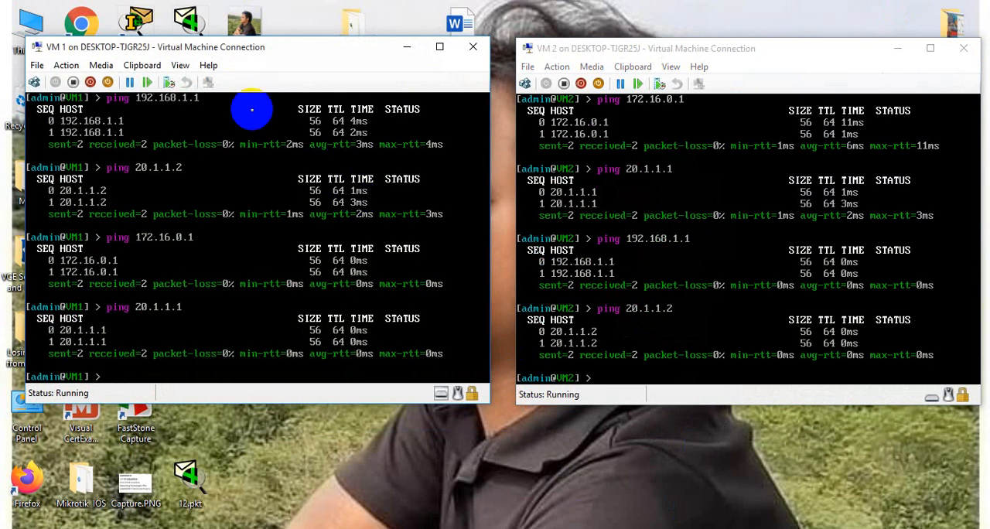